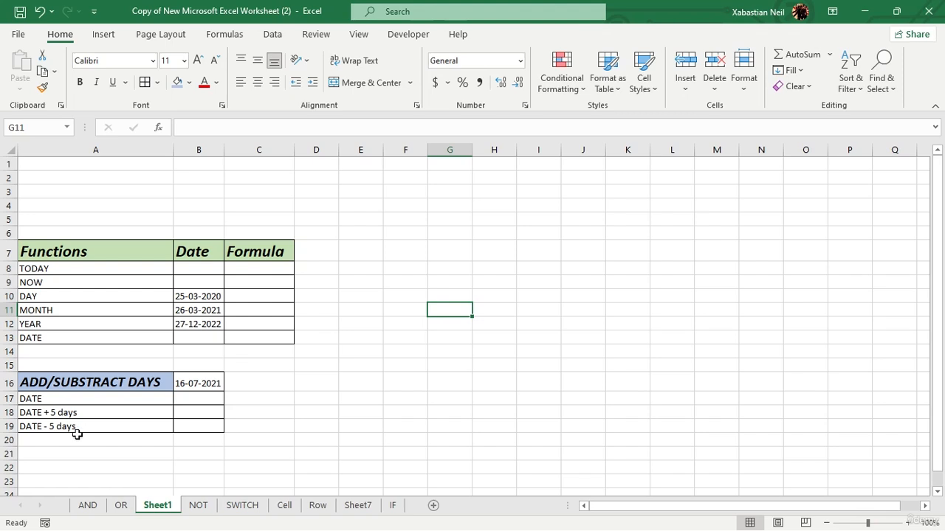
# - Enter the formula =today() in the Formula cell of the TODAY row
pyautogui.doubleClick(257, 270)
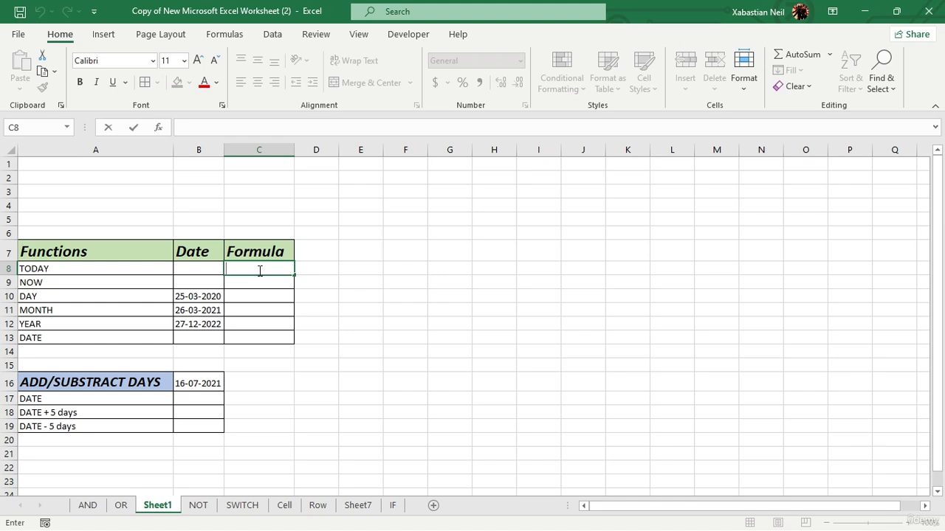
pyautogui.write('=today')
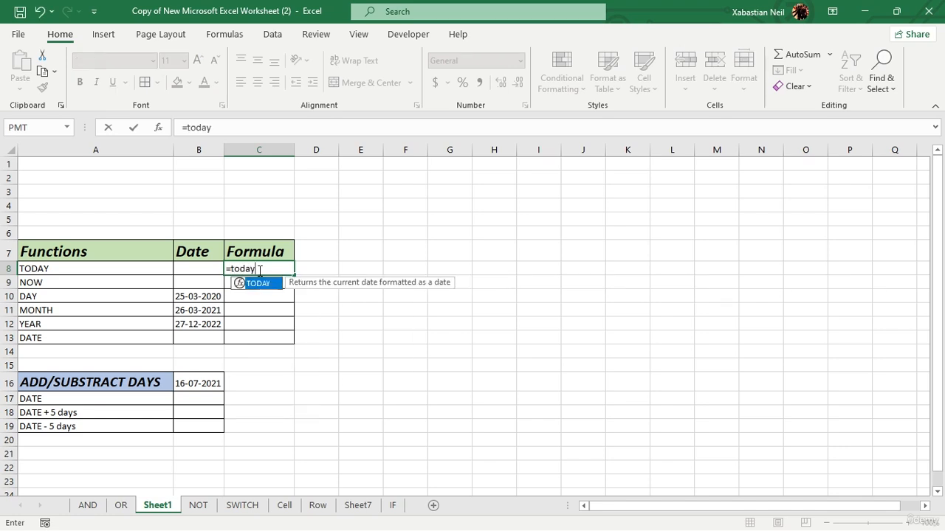
pyautogui.write(')')
pyautogui.press('BackSpace')
pyautogui.write('()')
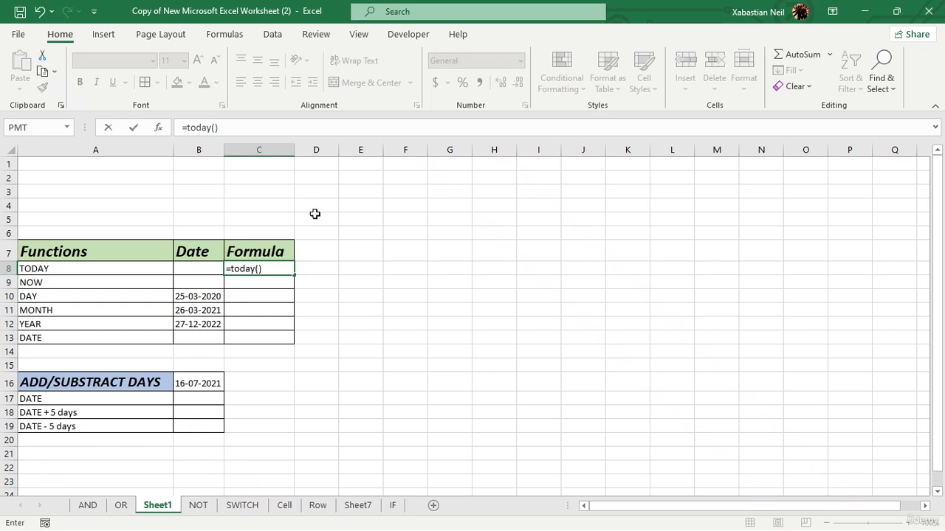
pyautogui.press('Return')
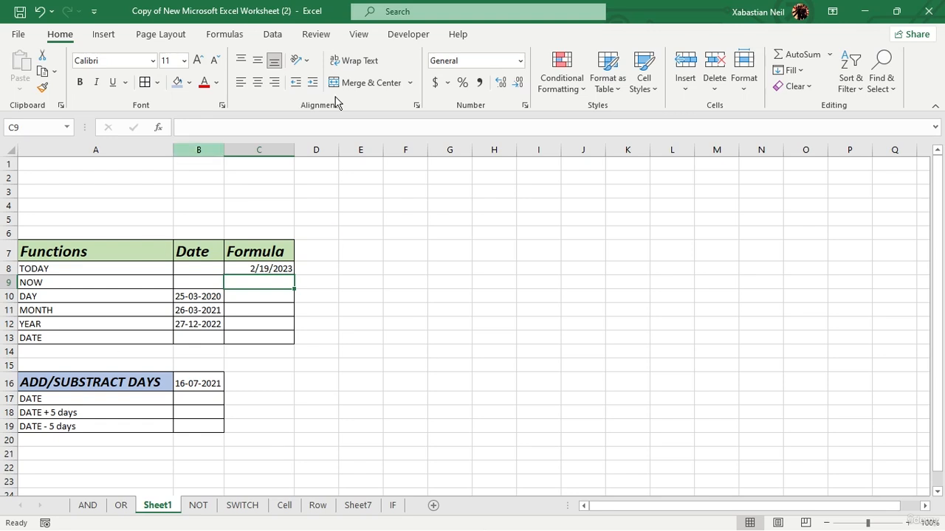
# - Enter the formula =now() in the Formula cell of the NOW row
pyautogui.click(340, 290)
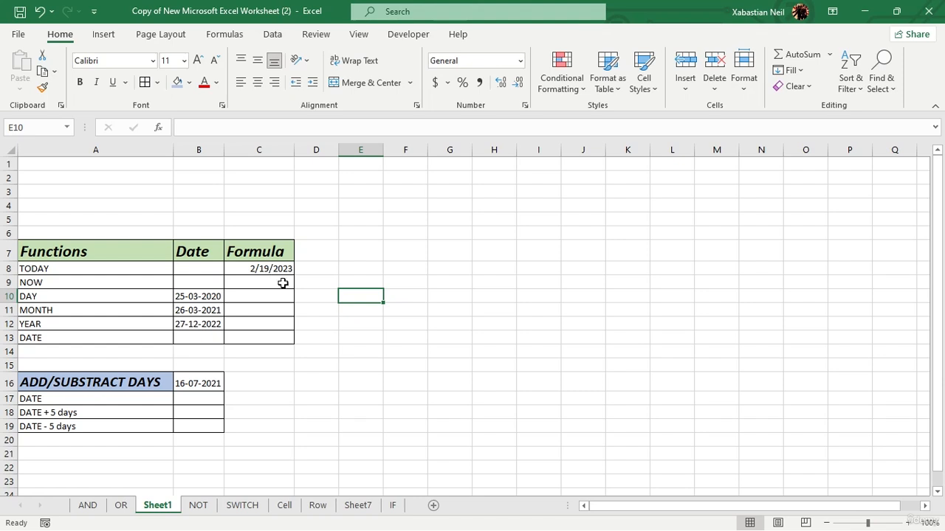
pyautogui.doubleClick(279, 284)
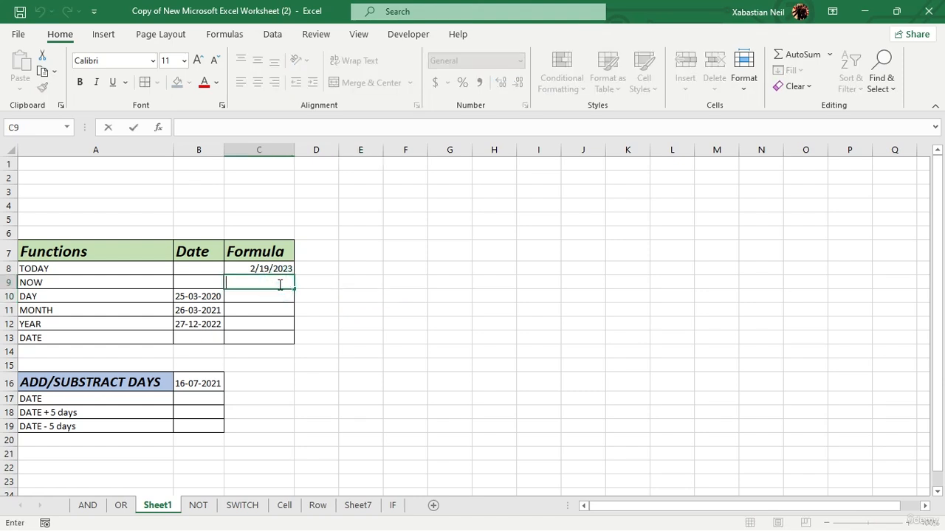
pyautogui.write('=now')
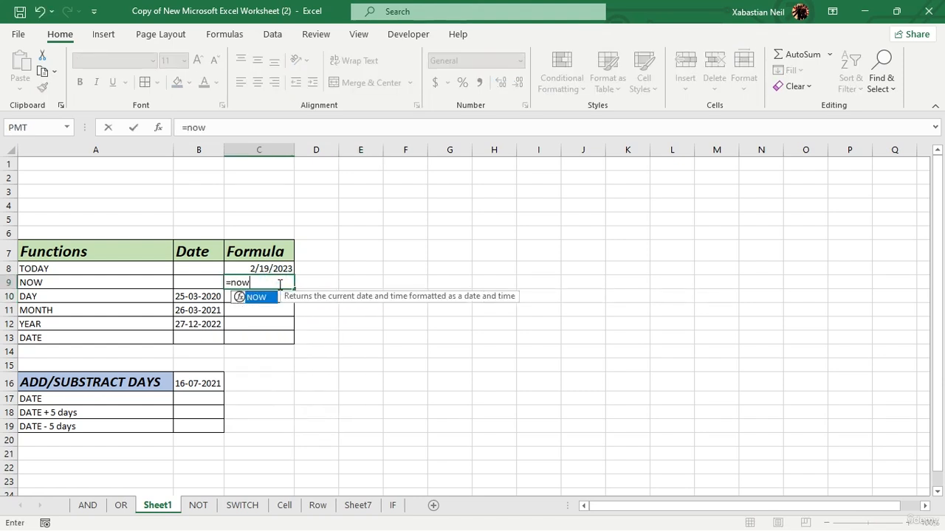
pyautogui.write('()')
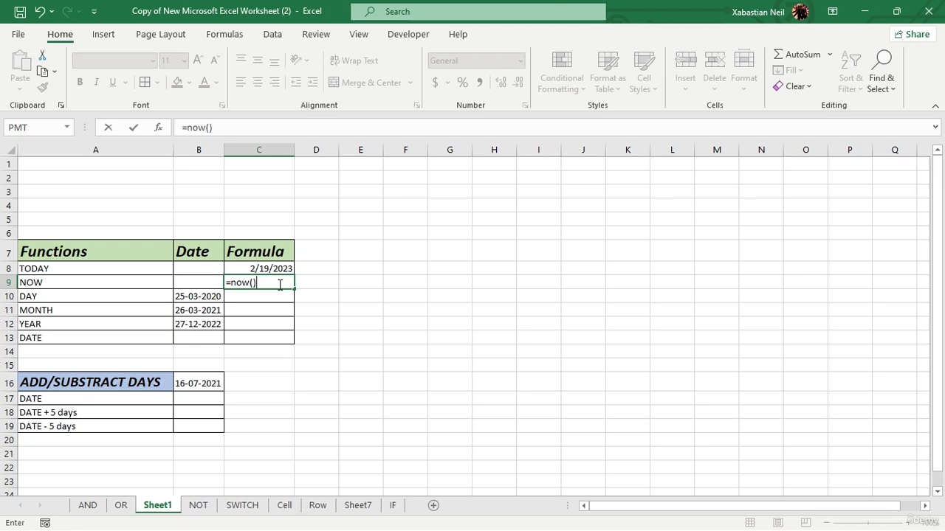
pyautogui.press('Return')
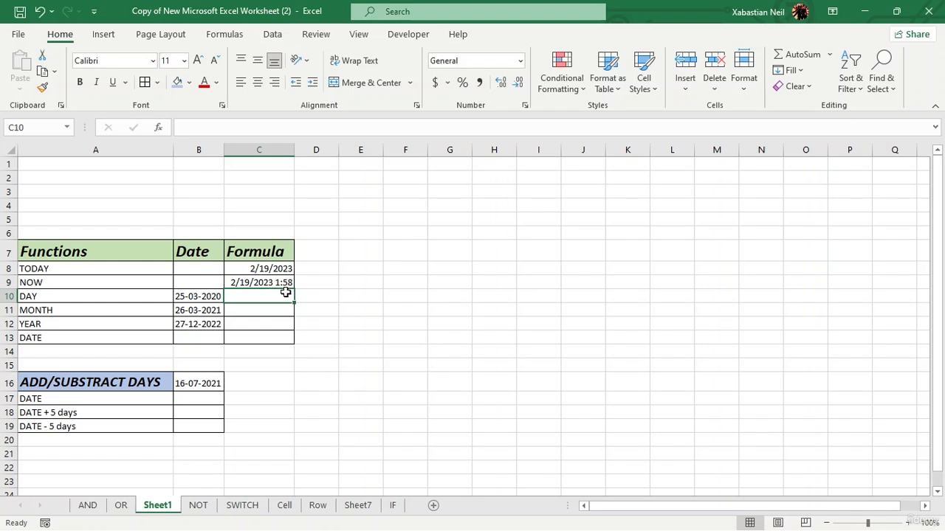
# - Widen the Formula column so the full date and time fits
pyautogui.doubleClick(293, 146)
pyautogui.click(316, 277)
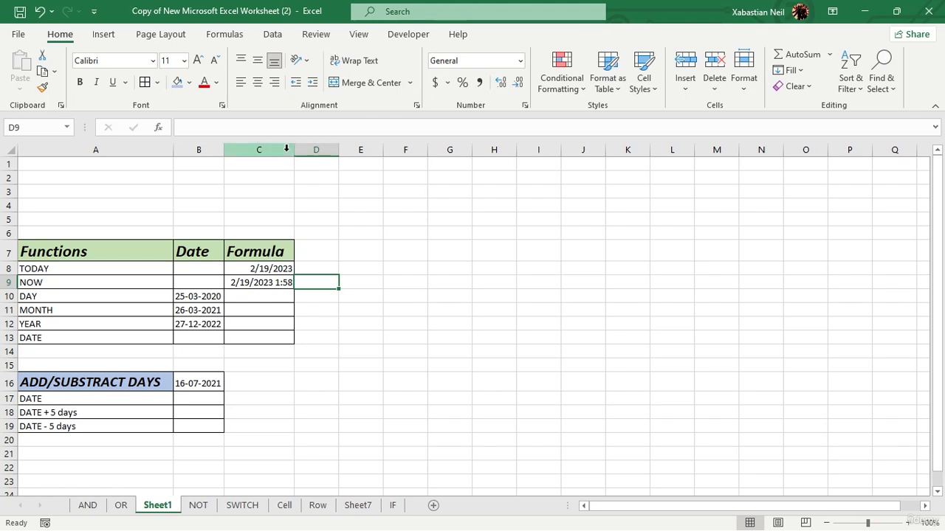
pyautogui.moveTo(295, 150); pyautogui.dragTo(307, 150)
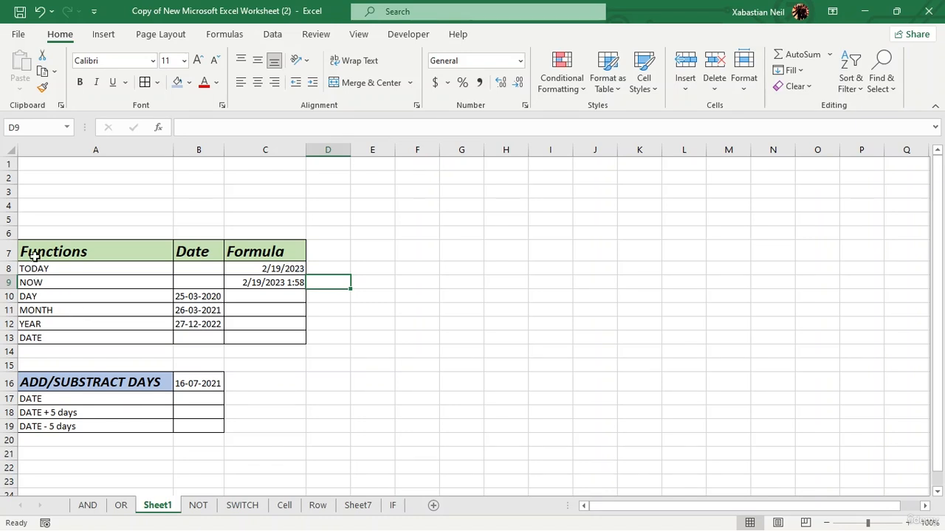
# - Enter =day(B10) in the Formula cell of the DAY row, referencing the date beside it
pyautogui.click(279, 295)
pyautogui.write('=d')
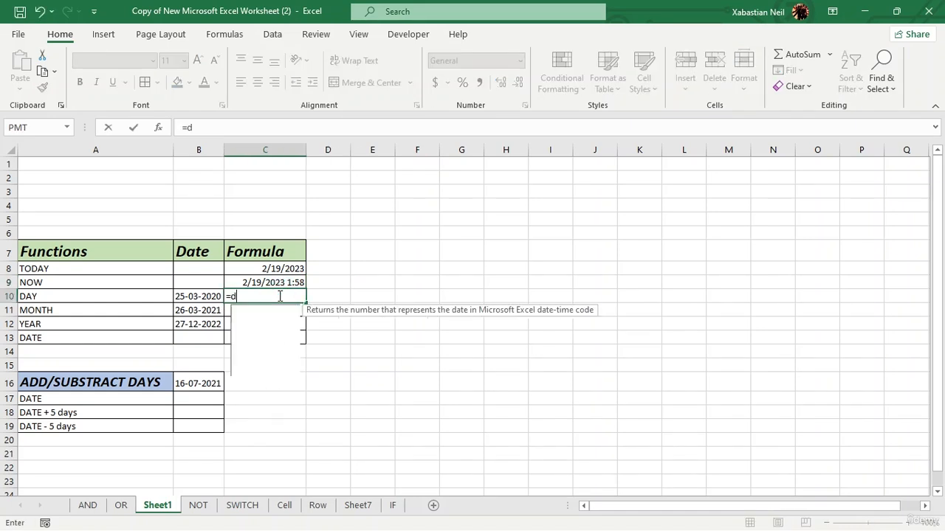
pyautogui.write('ay(')
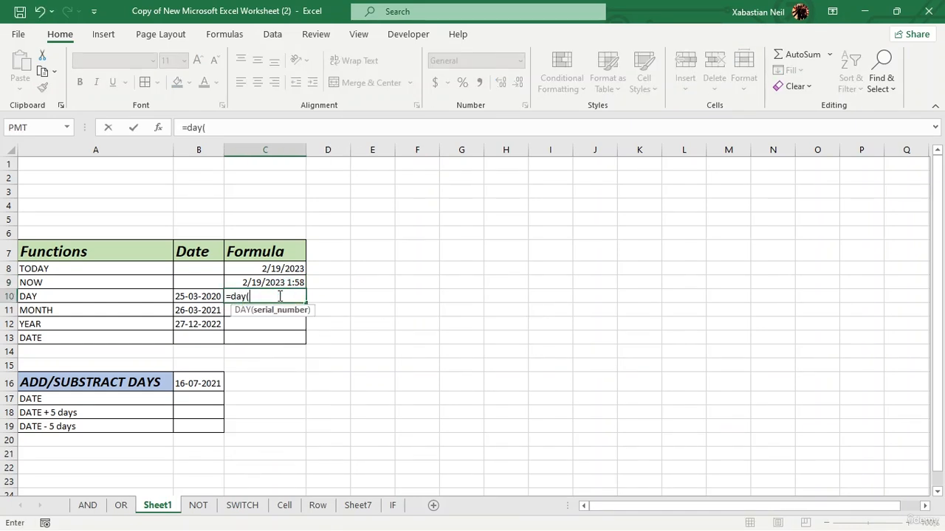
pyautogui.click(199, 295)
pyautogui.write(')')
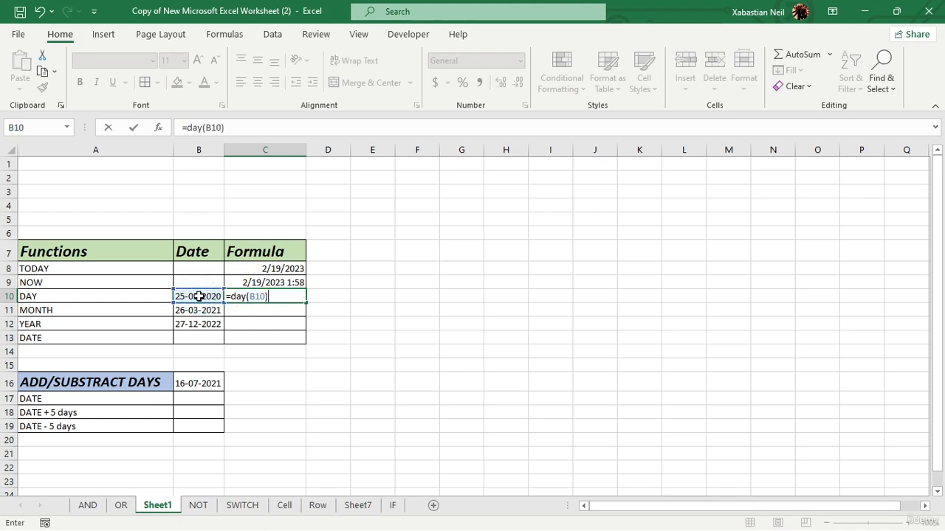
pyautogui.press('Return')
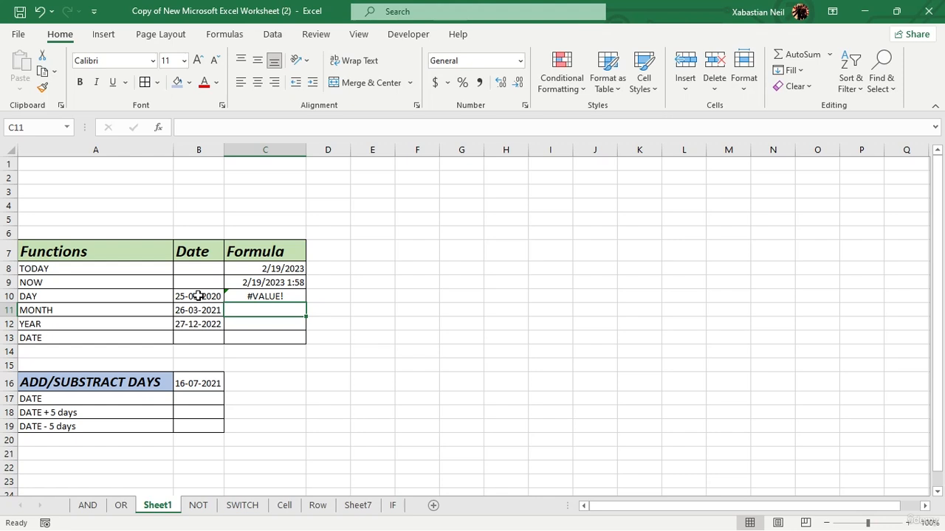
# - Re-edit the DAY row formula, retyping it as =DAY(B10) via the function autocomplete
pyautogui.click(289, 294)
pyautogui.doubleClick(291, 294)
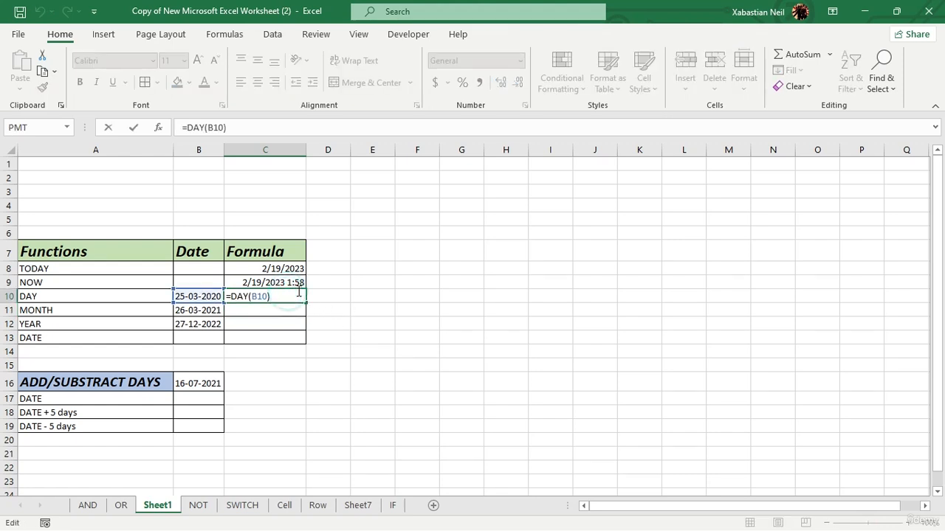
pyautogui.press('BackSpace')
pyautogui.press('BackSpace')
pyautogui.press('BackSpace')
pyautogui.press('BackSpace')
pyautogui.press('BackSpace')
pyautogui.press('BackSpace')
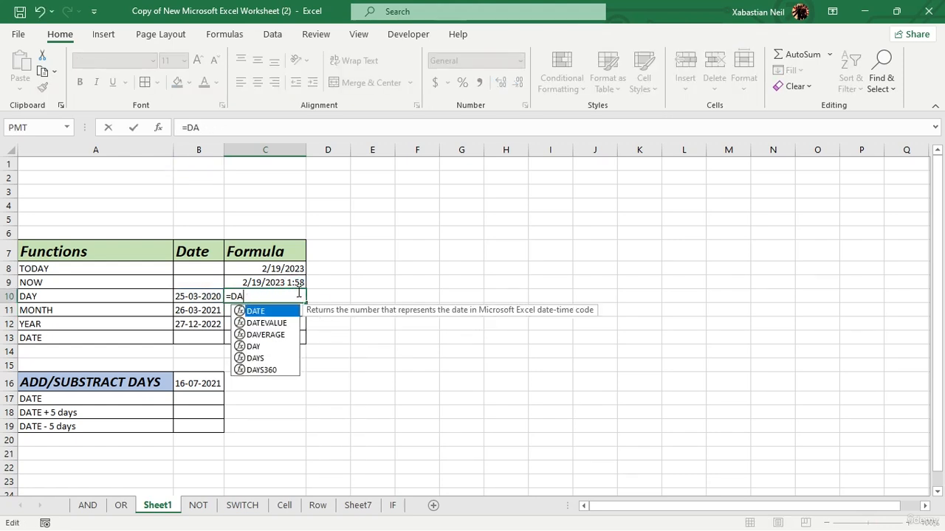
pyautogui.press('BackSpace')
pyautogui.write('ay')
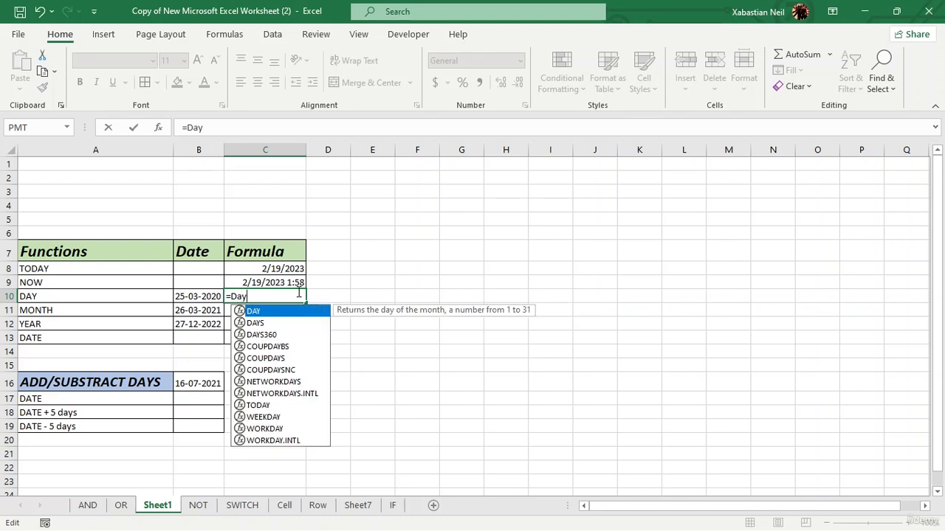
pyautogui.press('Tab')
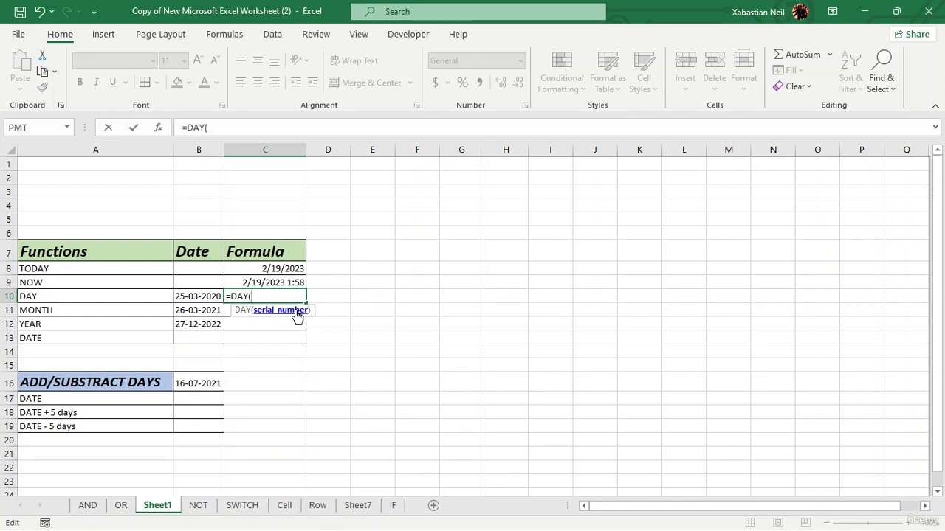
pyautogui.click(207, 296)
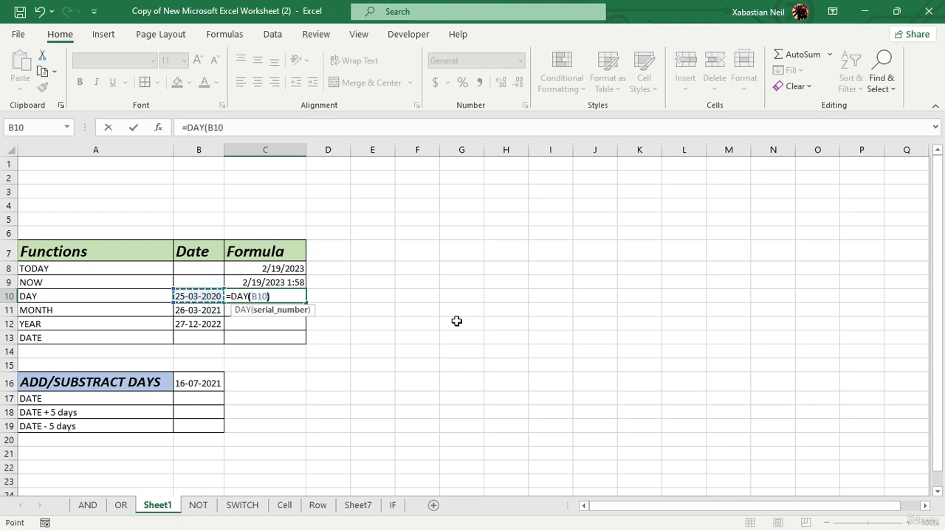
pyautogui.press('Return')
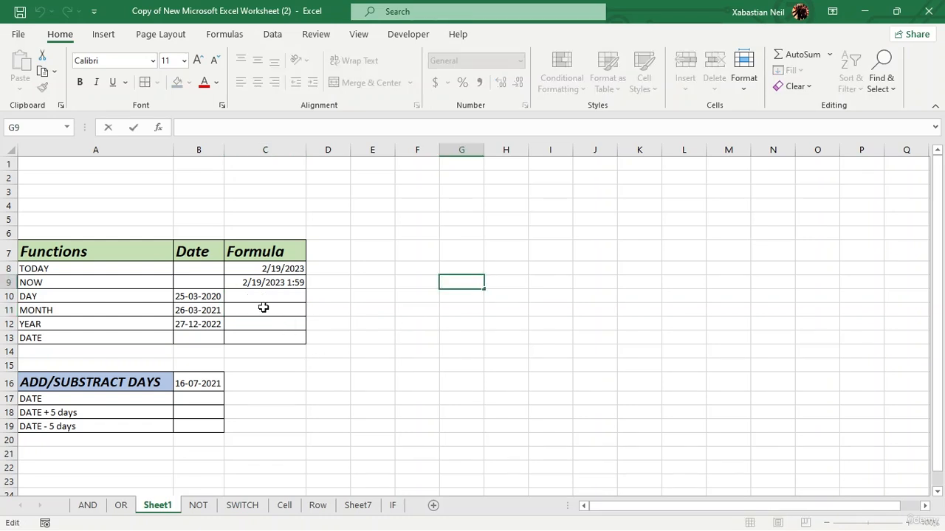
# - Retype =DAY(B10) in the DAY row's Formula cell from scratch
pyautogui.click(281, 295)
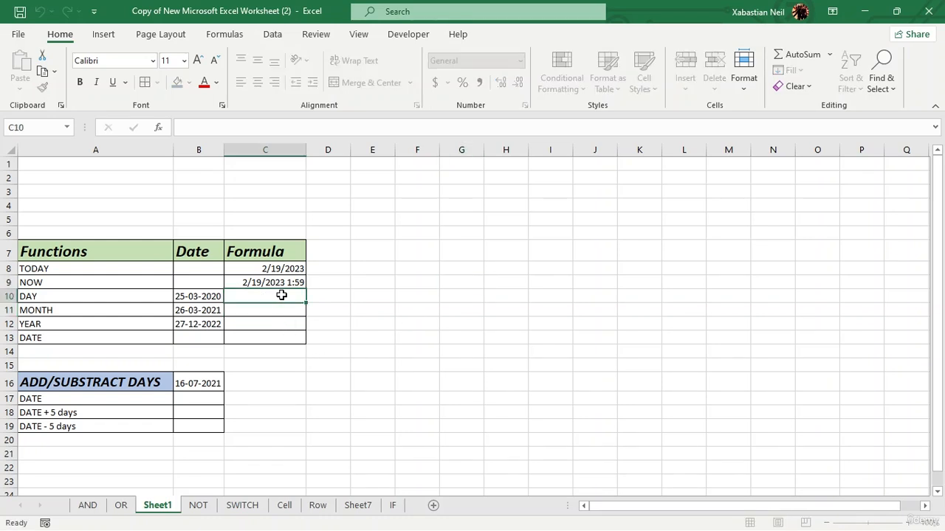
pyautogui.write('=day')
pyautogui.press('Tab')
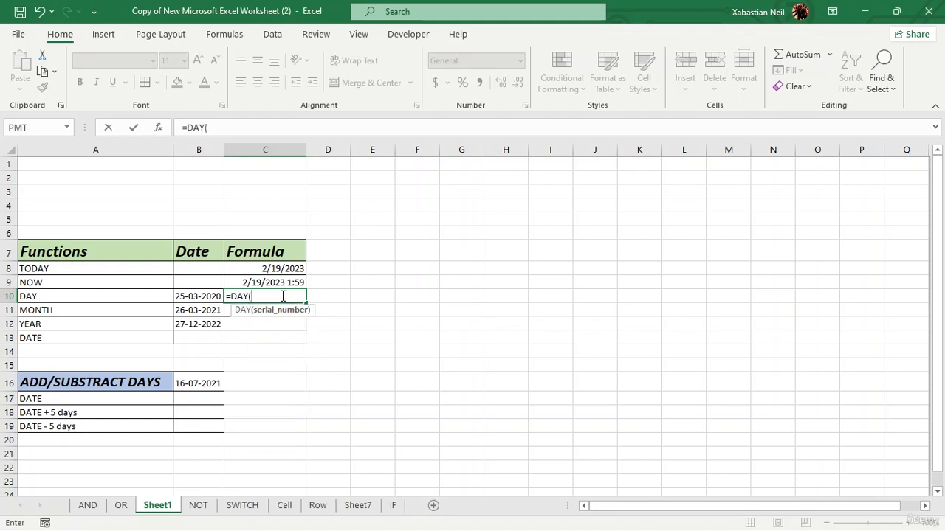
pyautogui.click(196, 292)
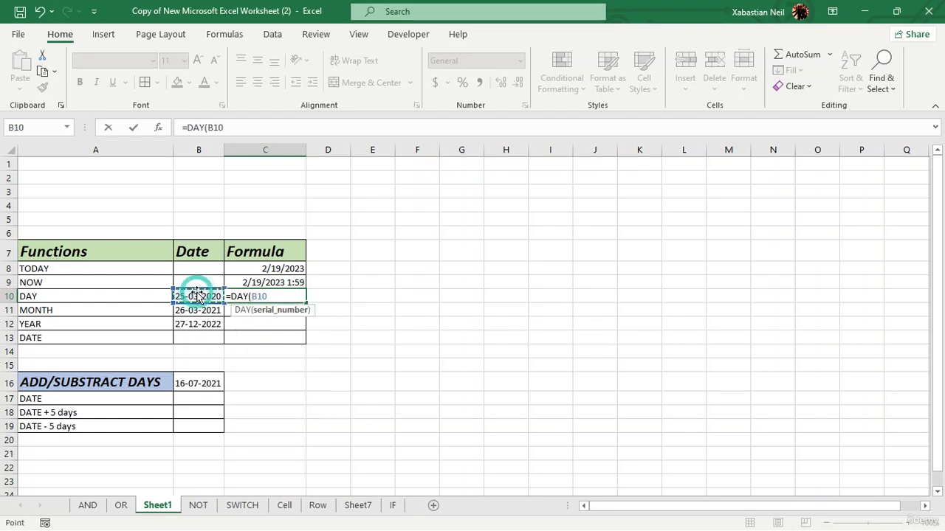
pyautogui.write(')')
pyautogui.press('Return')
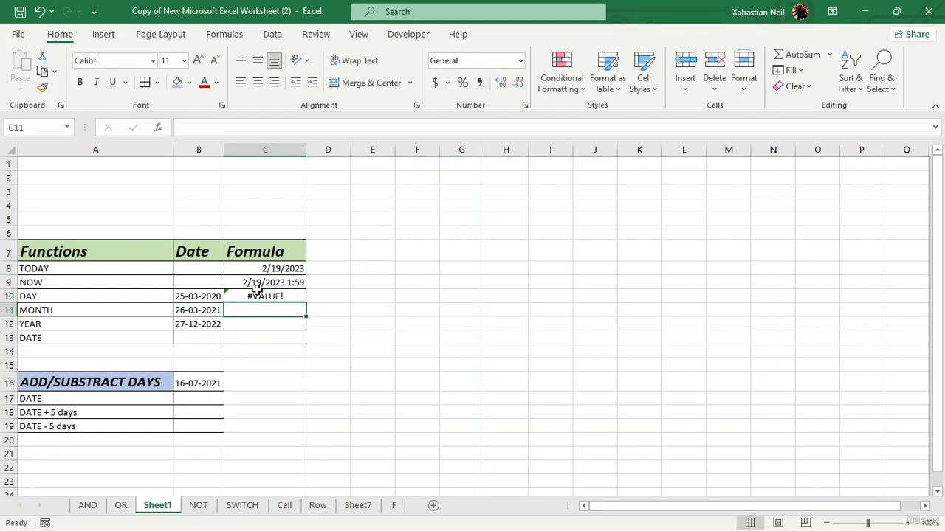
# - Open the help for the error on the DAY row's formula, then close the help pane
pyautogui.click(213, 296)
pyautogui.click(235, 296)
pyautogui.click(209, 296)
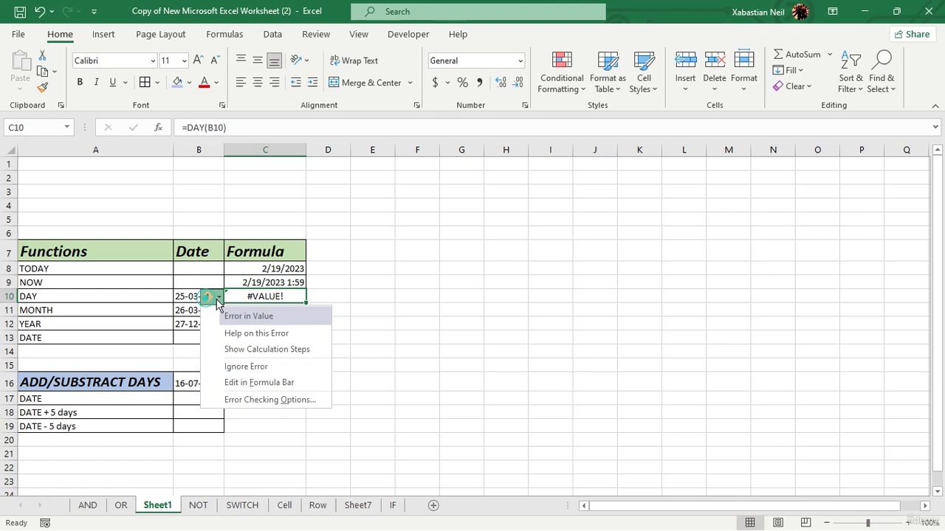
pyautogui.click(283, 334)
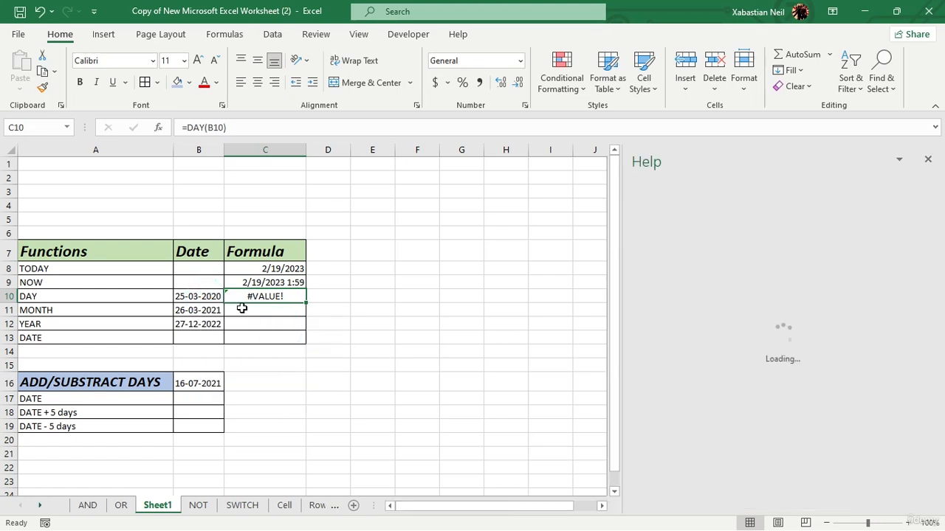
pyautogui.click(929, 160)
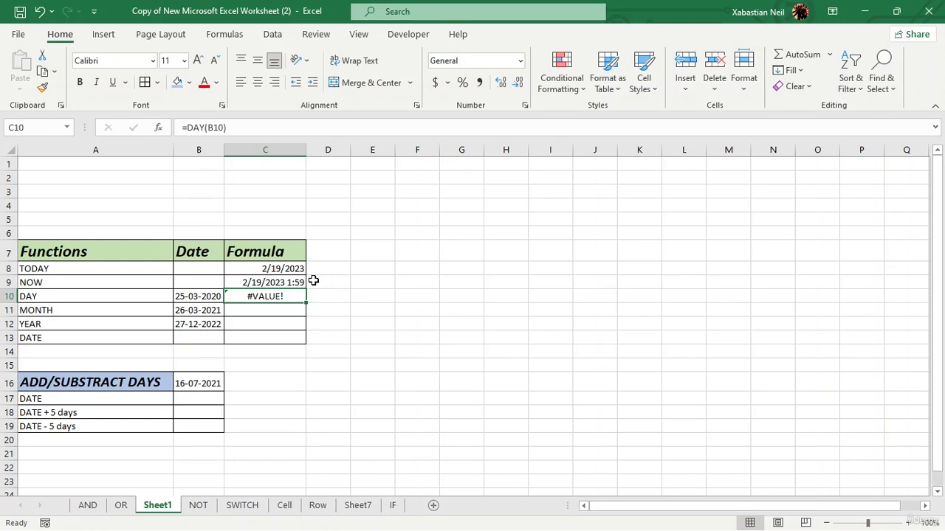
# - Re-enter =day(B10) in the DAY row's Formula cell, picking the adjacent date cell as the argument
pyautogui.doubleClick(289, 296)
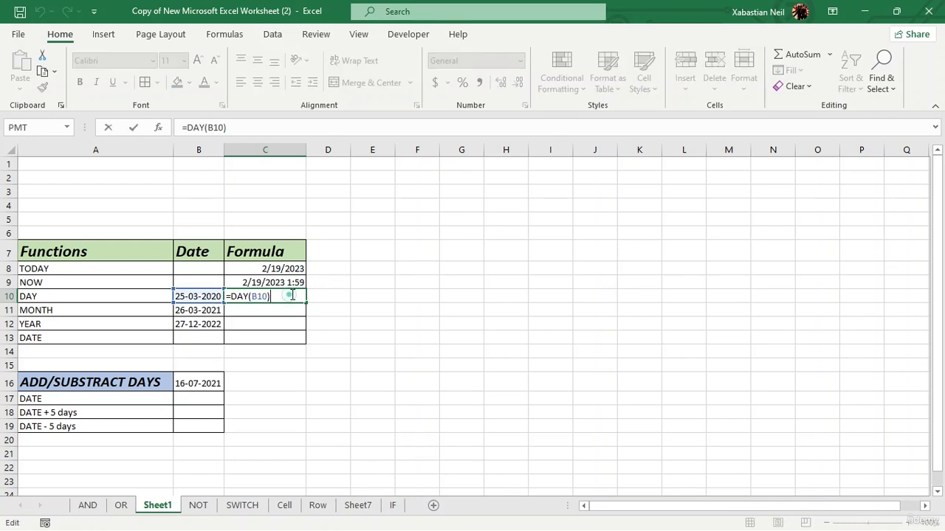
pyautogui.press('BackSpace')
pyautogui.press('BackSpace')
pyautogui.press('BackSpace')
pyautogui.press('BackSpace')
pyautogui.press('BackSpace')
pyautogui.press('BackSpace')
pyautogui.press('BackSpace')
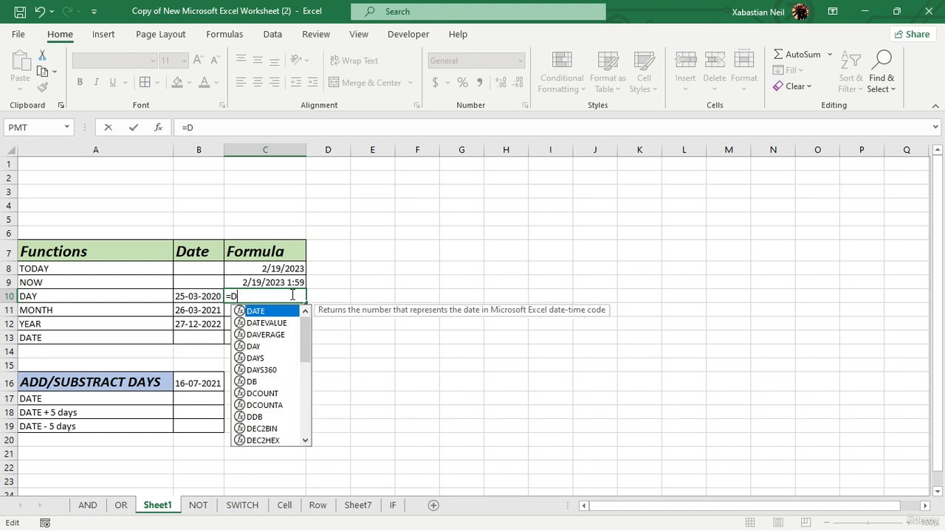
pyautogui.write('ay')
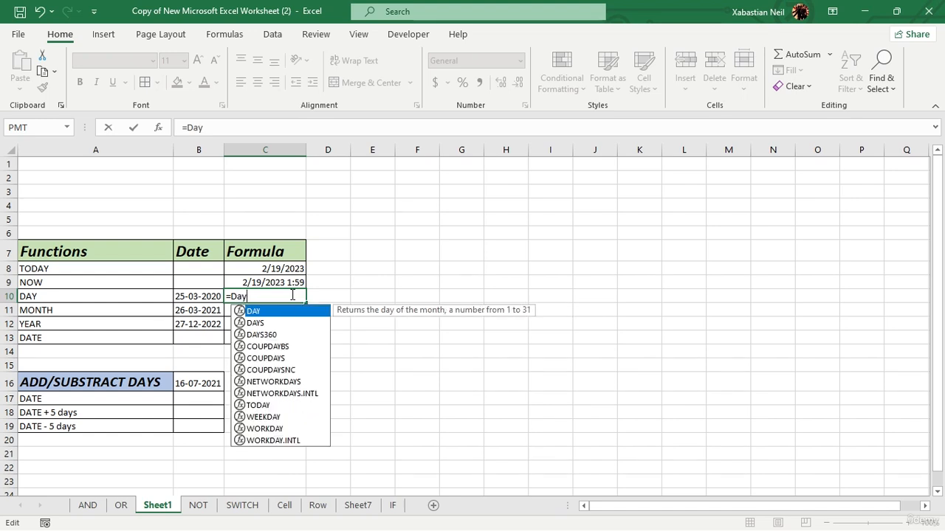
pyautogui.press('BackSpace')
pyautogui.press('BackSpace')
pyautogui.press('BackSpace')
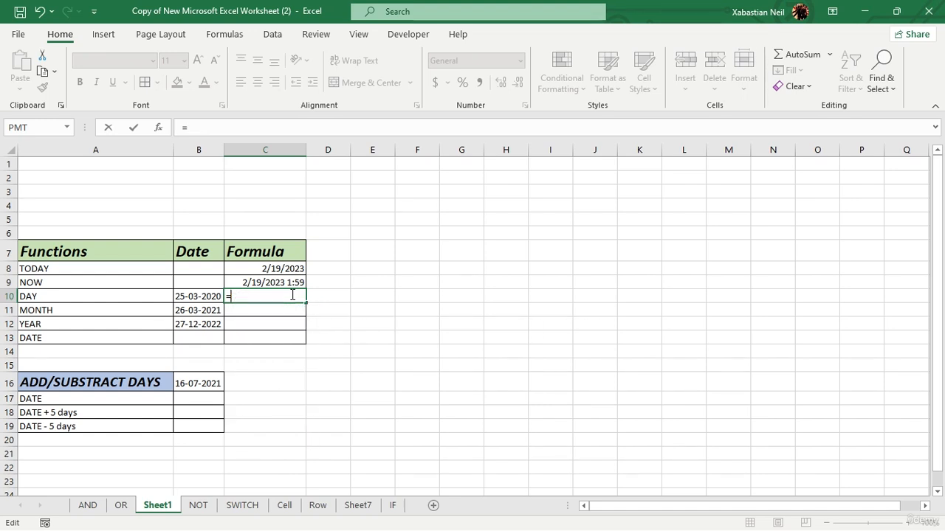
pyautogui.write('day')
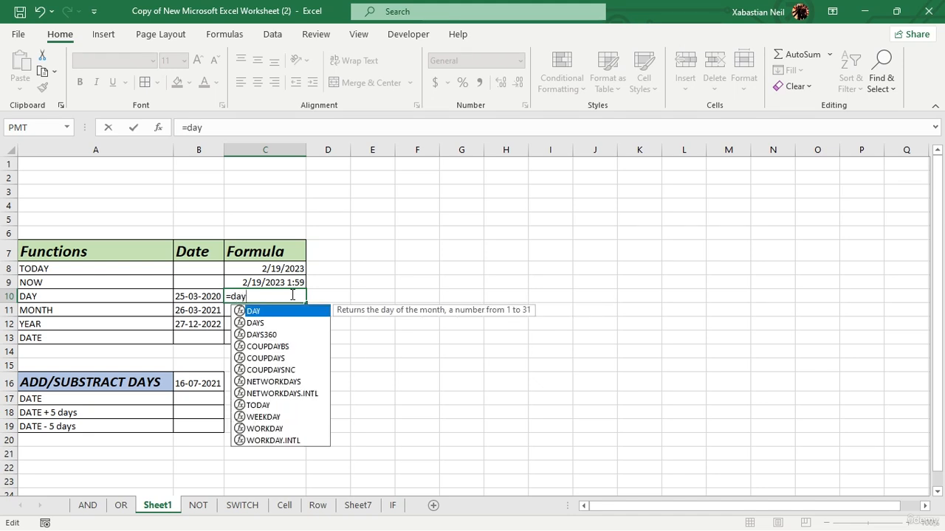
pyautogui.write('(')
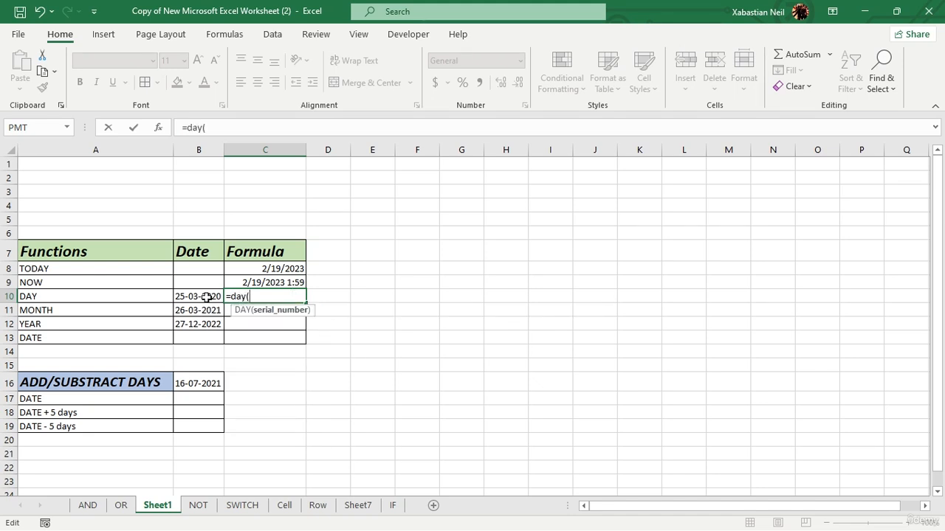
pyautogui.click(207, 296)
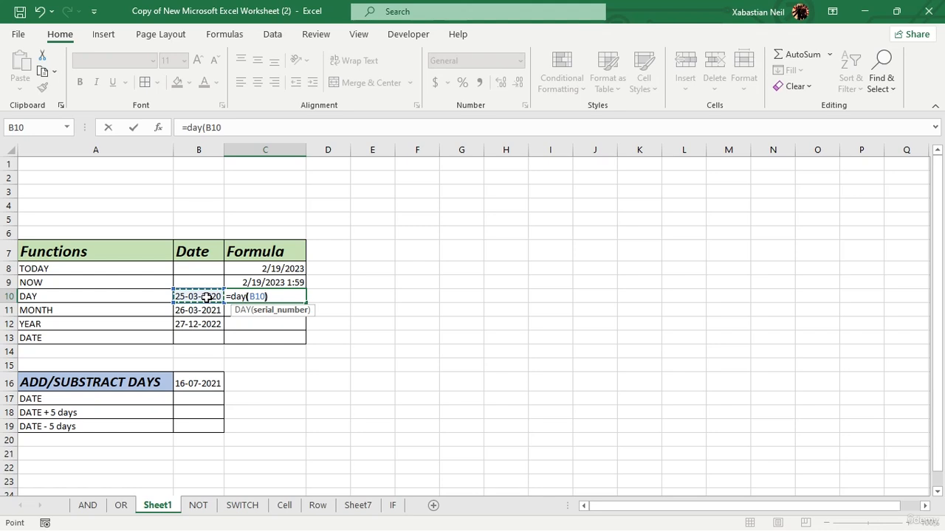
pyautogui.press('Return')
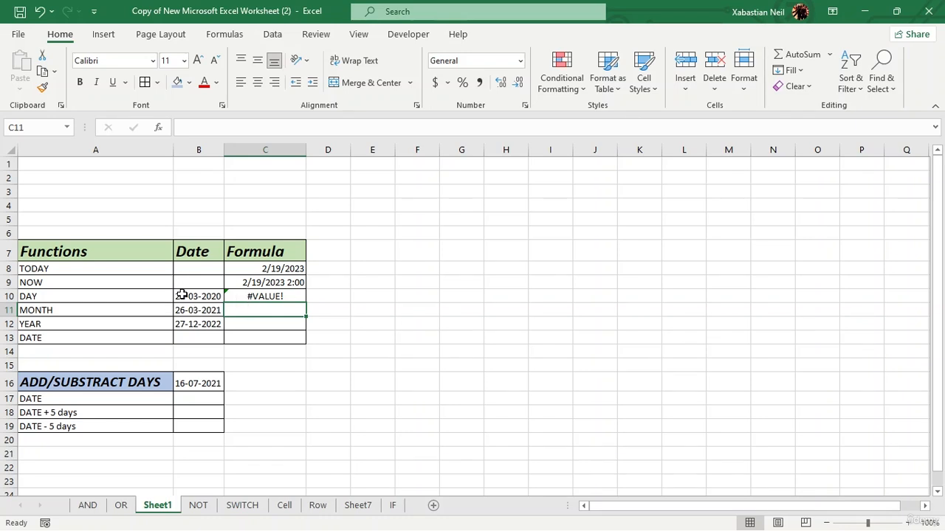
# - Change the DAY row's date to 2-03-2020
pyautogui.click(180, 294)
pyautogui.doubleClick(179, 295)
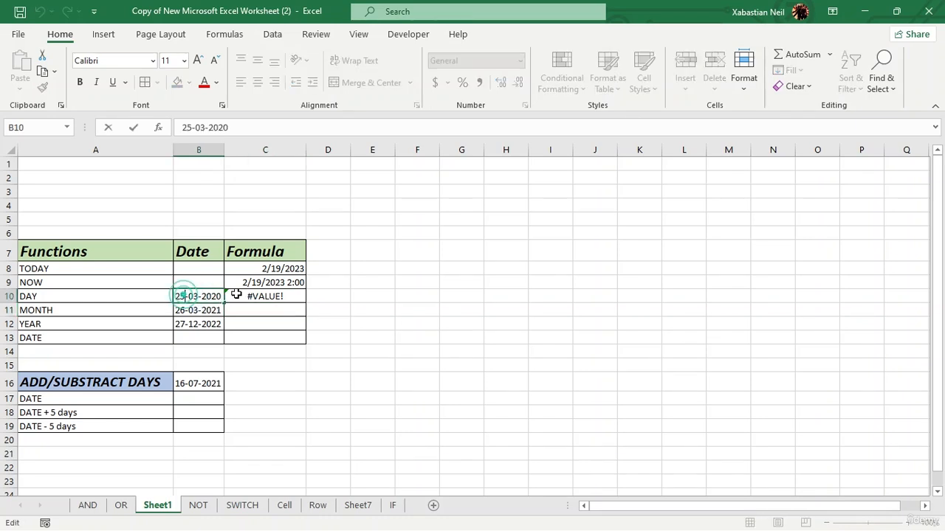
pyautogui.press('BackSpace')
pyautogui.press('BackSpace')
pyautogui.write('2')
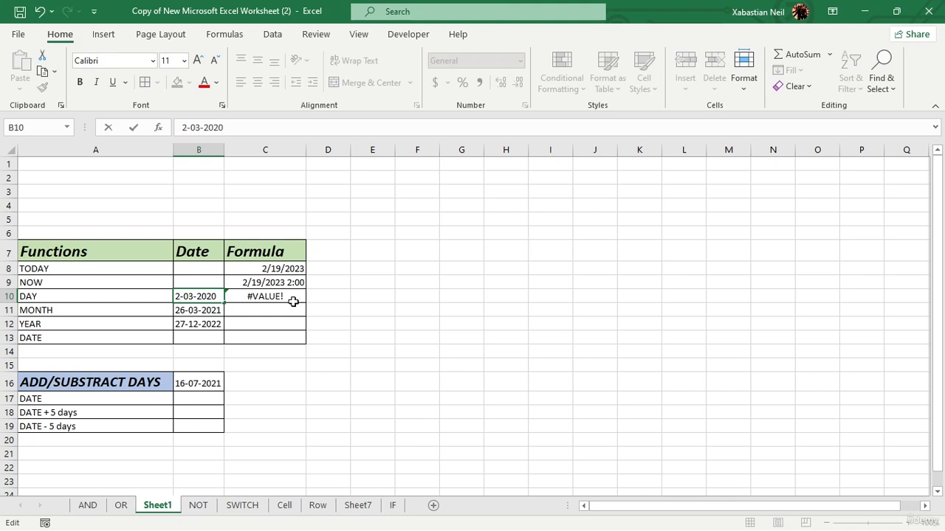
pyautogui.press('Return')
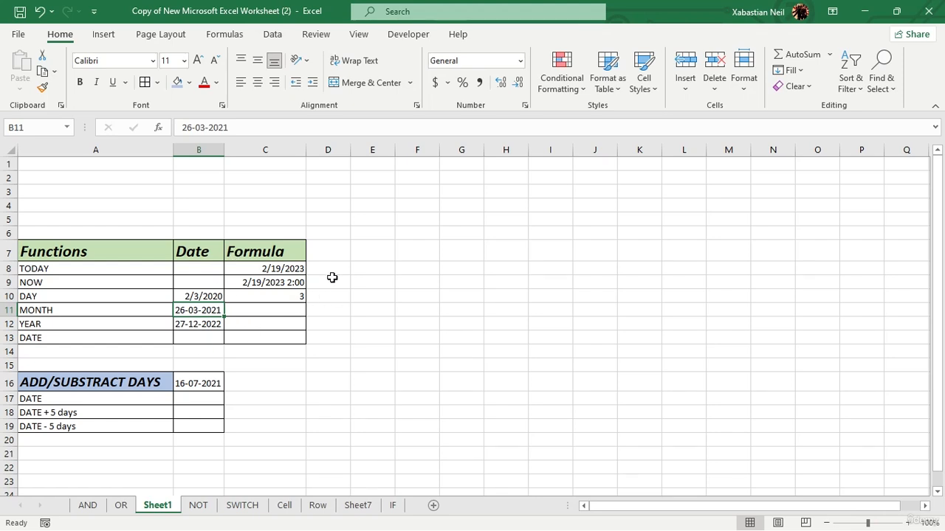
# - Enter =MONTH(B11) in the MONTH row's Formula cell, referencing the date beside it
pyautogui.click(287, 311)
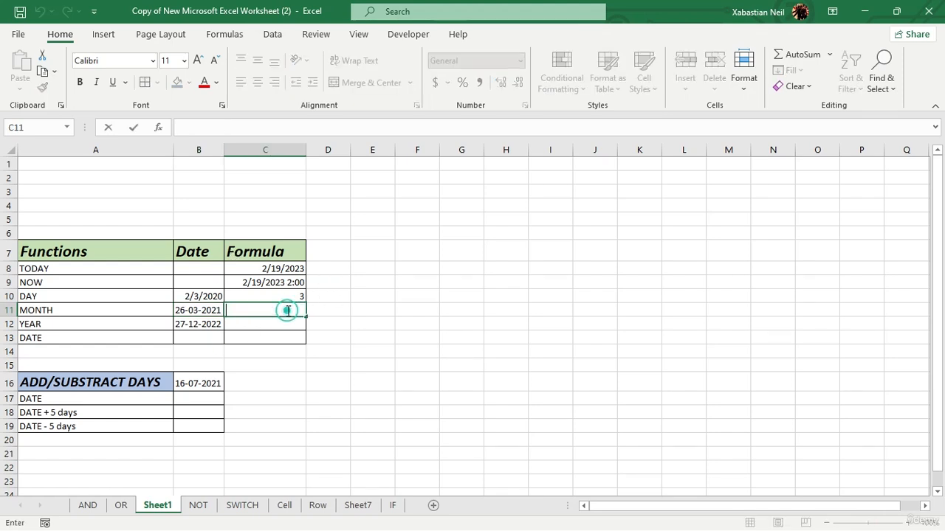
pyautogui.write('=month')
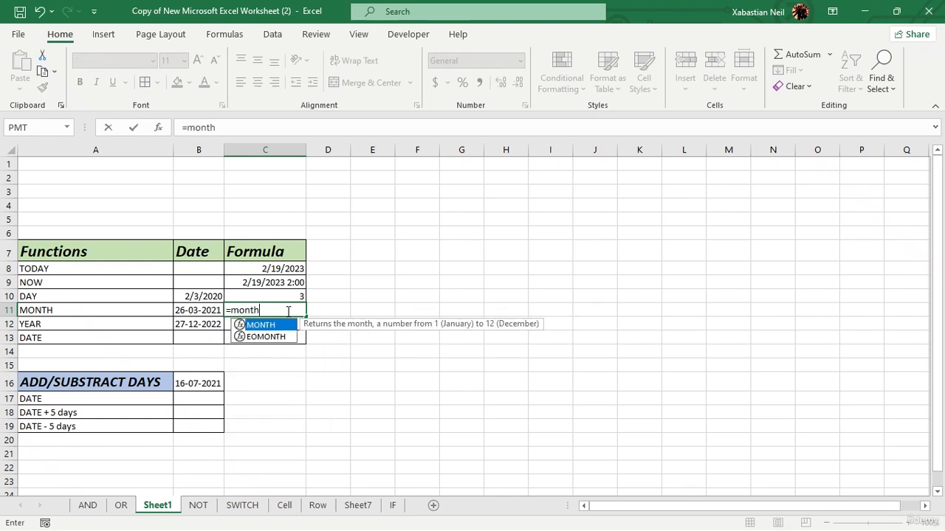
pyautogui.press('Tab')
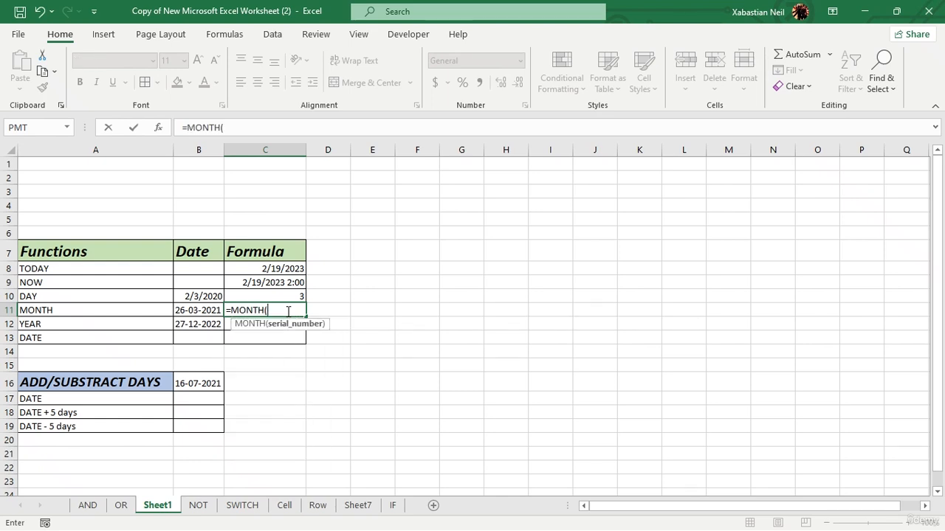
pyautogui.click(210, 310)
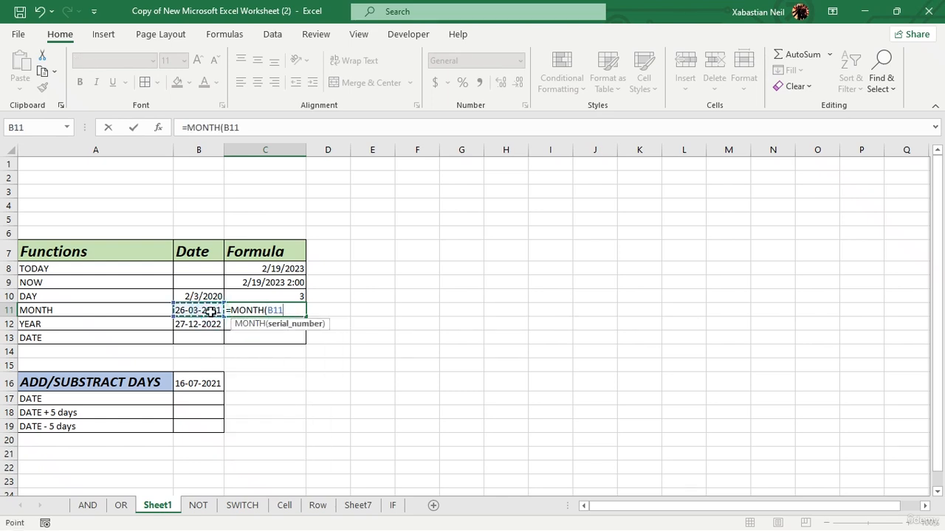
pyautogui.write(')')
pyautogui.press('Return')
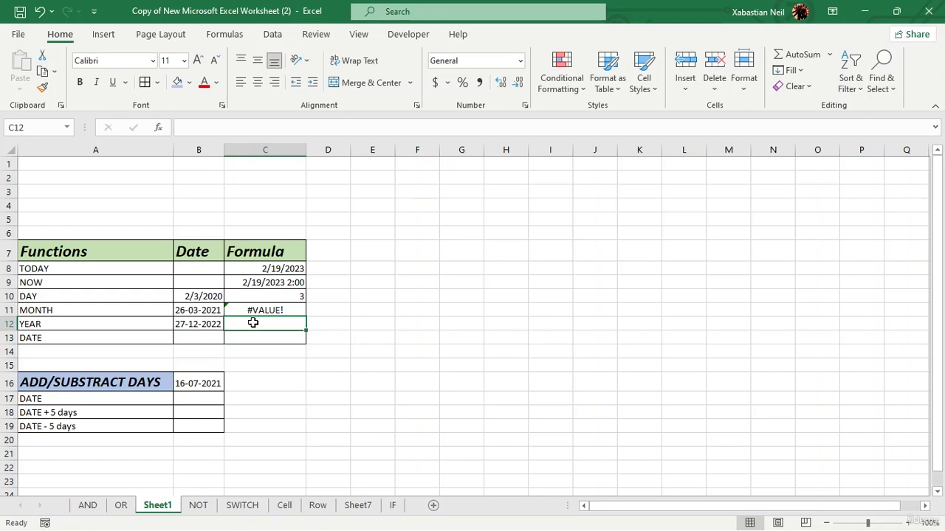
# - Rewrite the MONTH row's date with slash separators as 2/03/2021
pyautogui.doubleClick(208, 310)
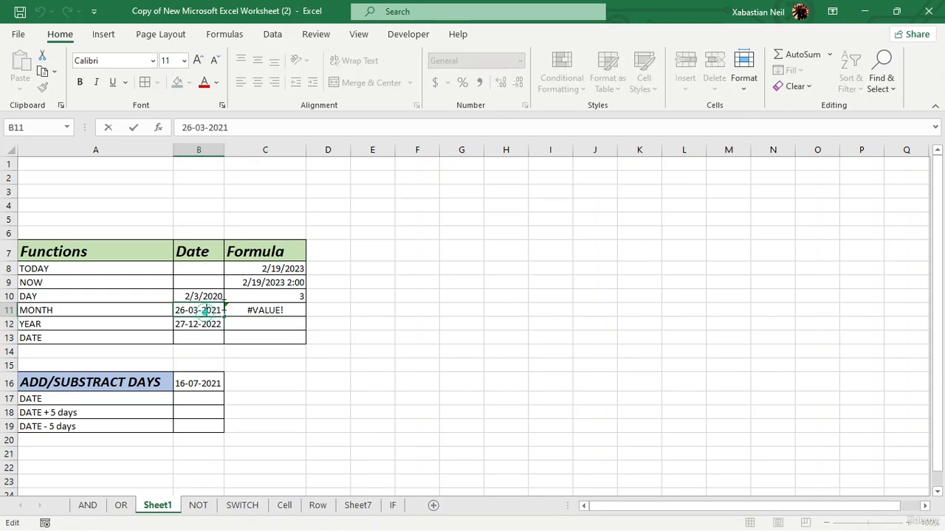
pyautogui.click(220, 150)
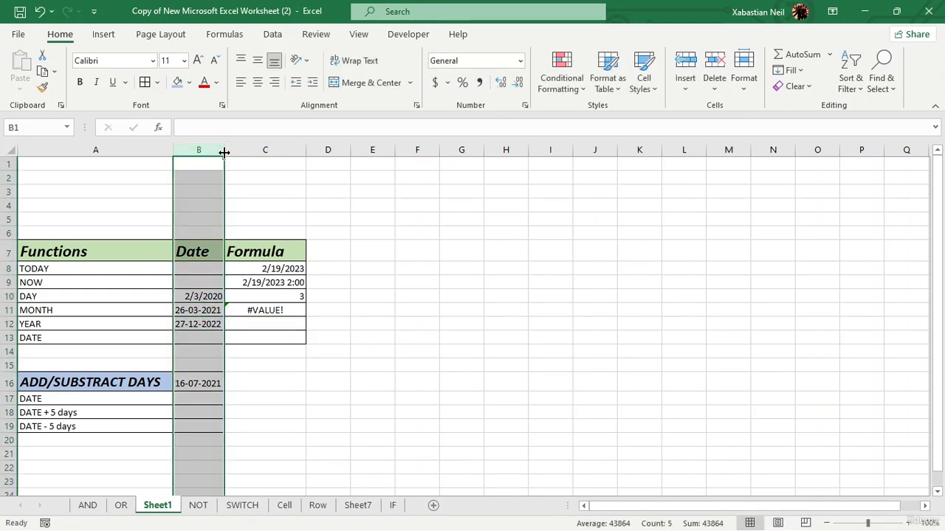
pyautogui.click(190, 310)
pyautogui.doubleClick(190, 310)
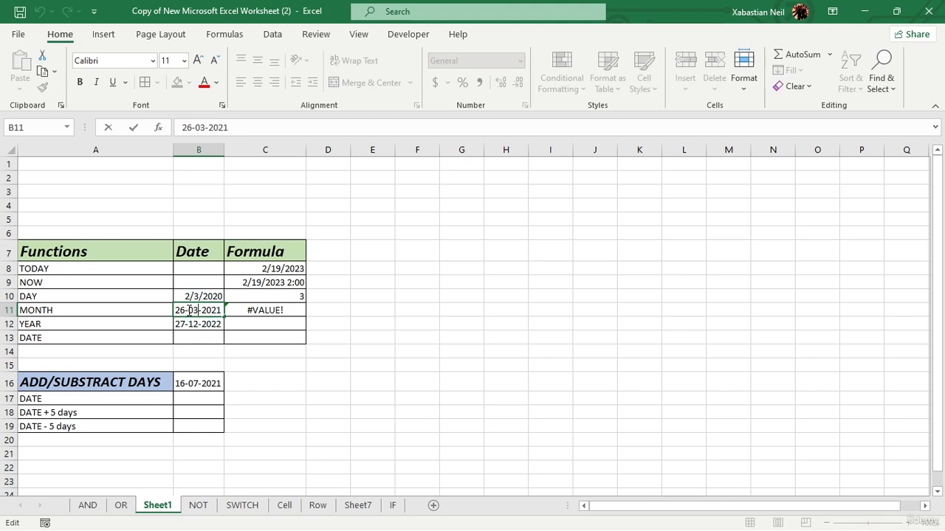
pyautogui.press('BackSpace')
pyautogui.write('/')
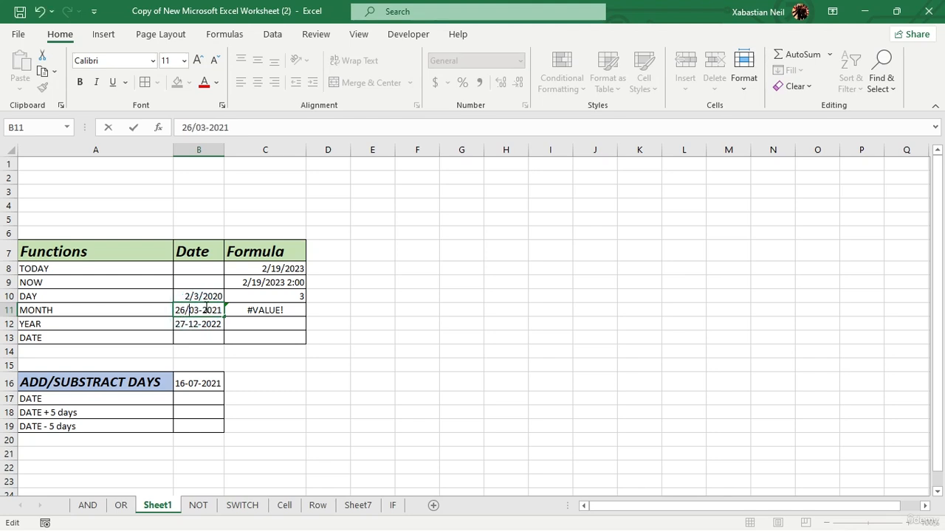
pyautogui.click(206, 310)
pyautogui.press('BackSpace')
pyautogui.write('/')
pyautogui.press('Return')
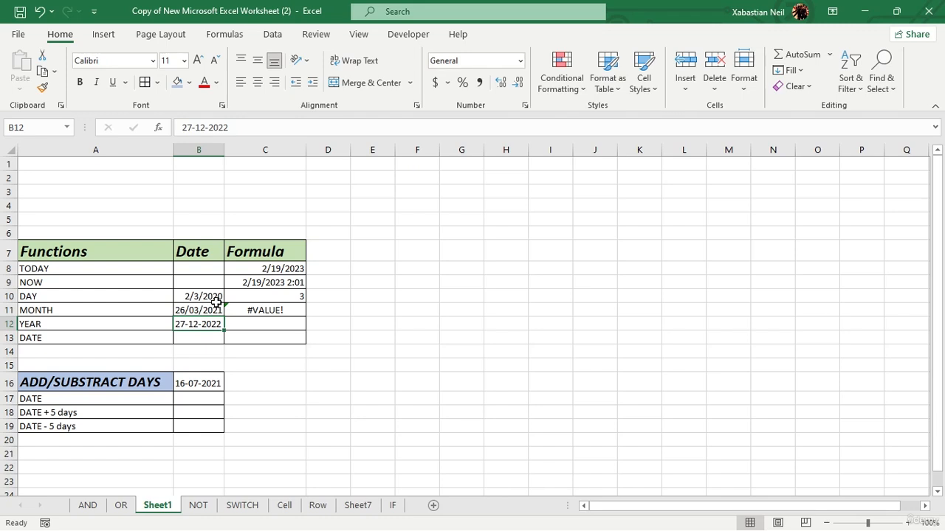
pyautogui.click(195, 308)
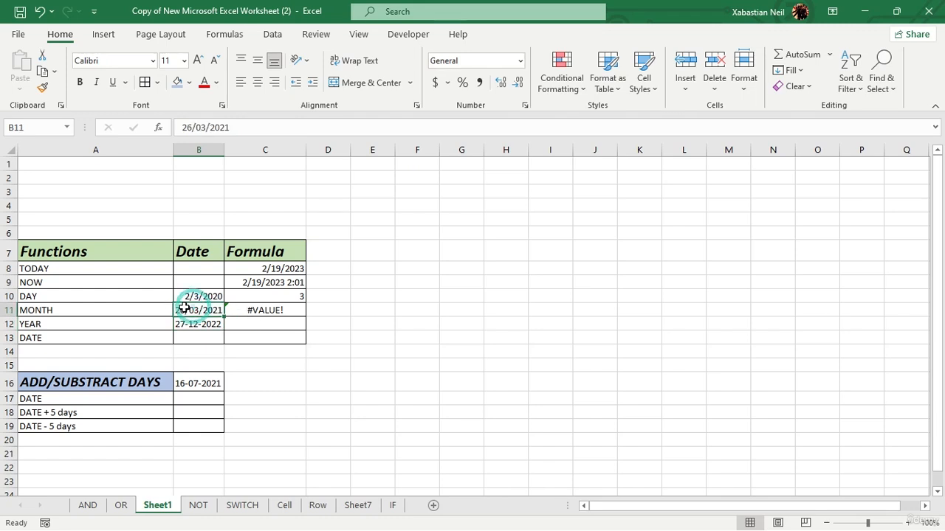
pyautogui.doubleClick(186, 310)
pyautogui.press('BackSpace')
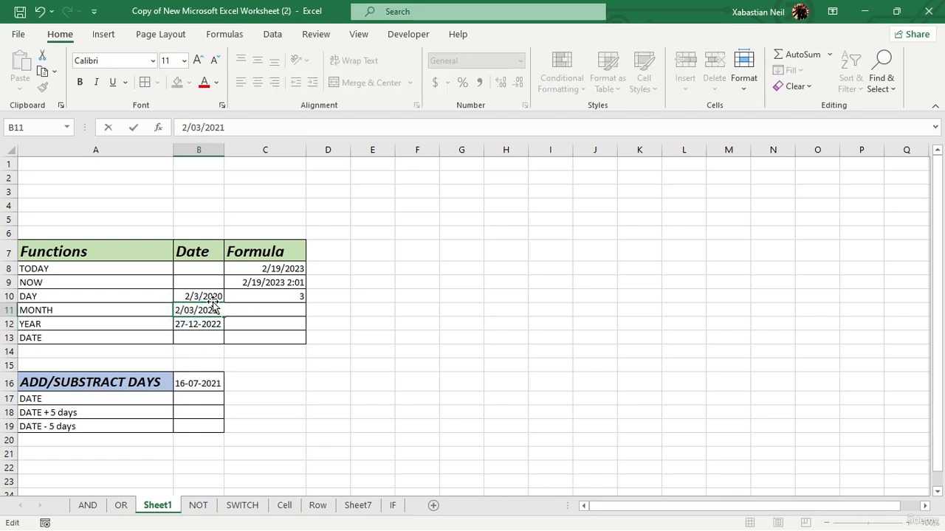
pyautogui.press('Return')
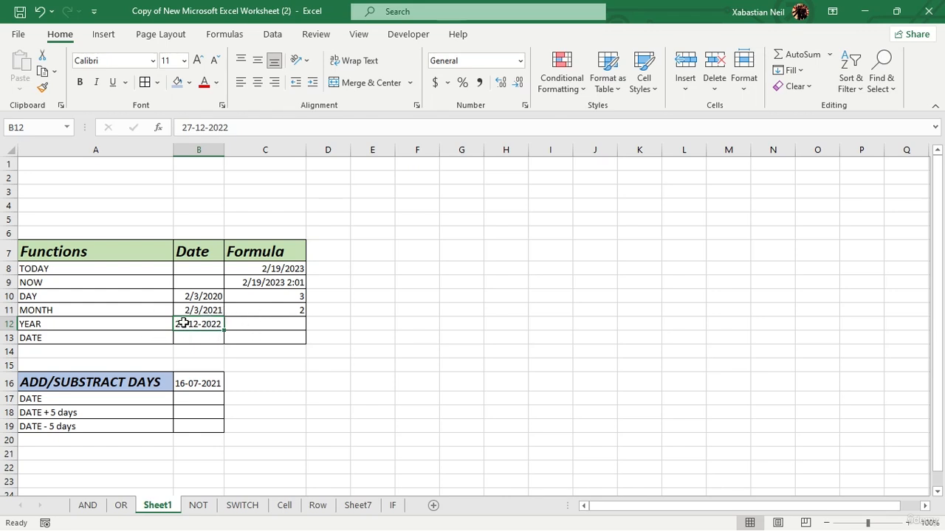
# - Enter =YEAR(B12) in the YEAR row's Formula cell, referencing the date beside it
pyautogui.click(292, 327)
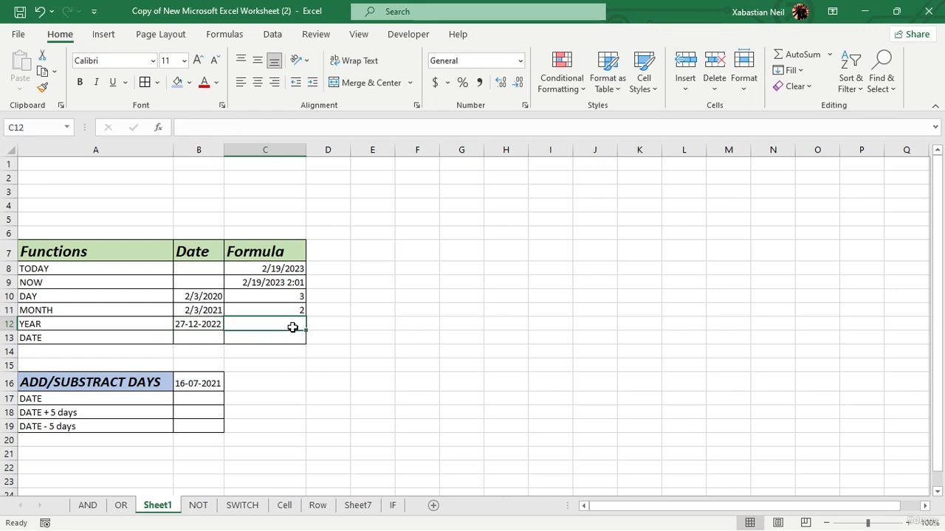
pyautogui.doubleClick(291, 327)
pyautogui.write('=')
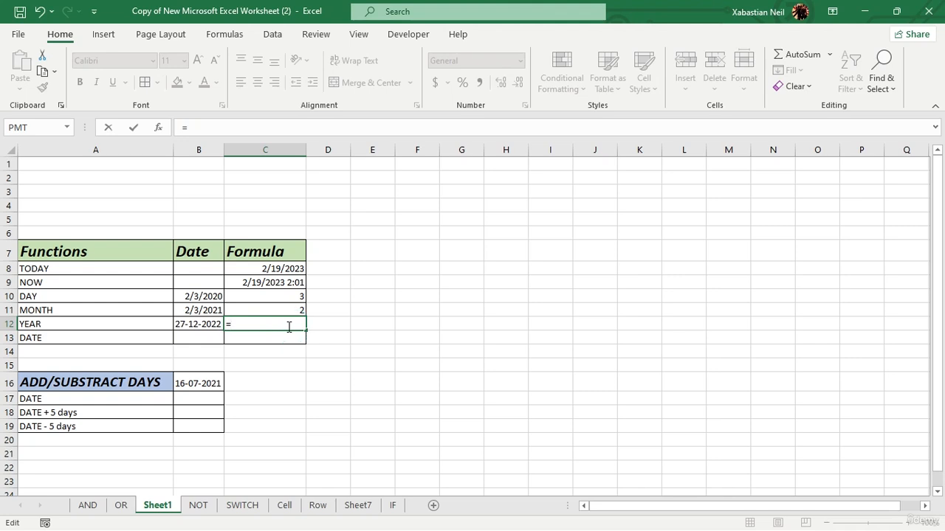
pyautogui.write('year')
pyautogui.press('Tab')
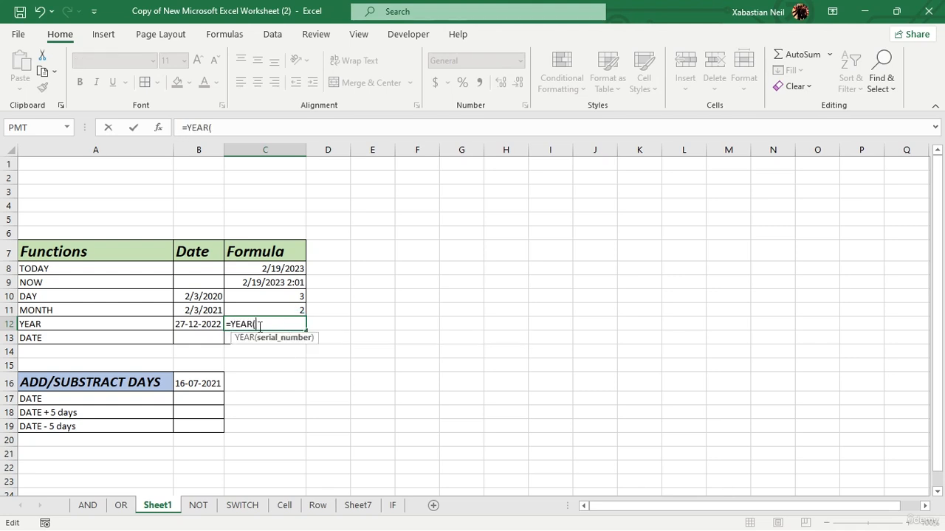
pyautogui.click(210, 323)
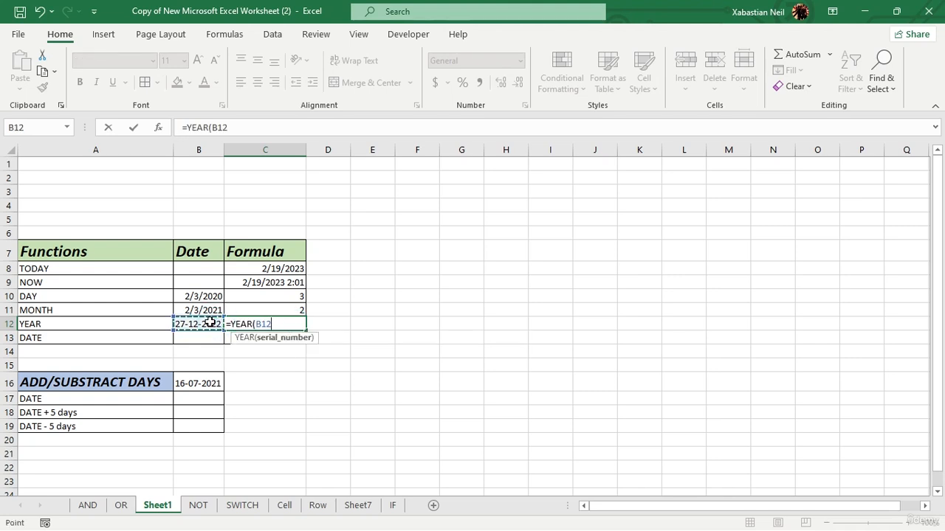
pyautogui.write(')')
pyautogui.press('Return')
# - Open the help for the error on the YEAR row's formula, then close the help pane
pyautogui.click(234, 322)
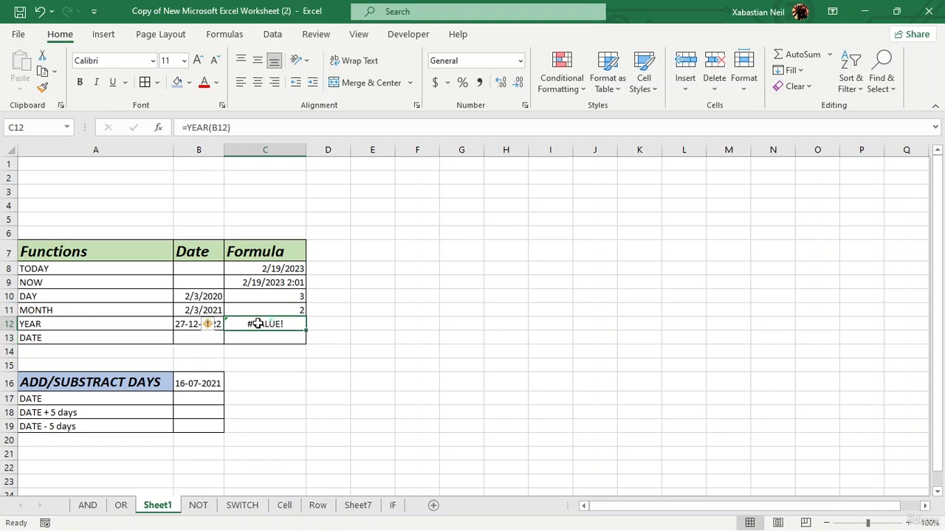
pyautogui.click(213, 326)
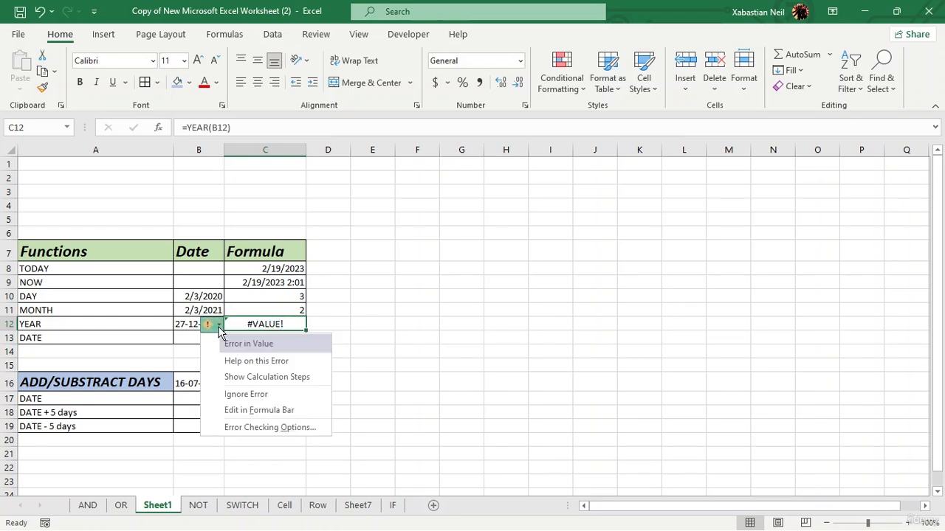
pyautogui.click(257, 361)
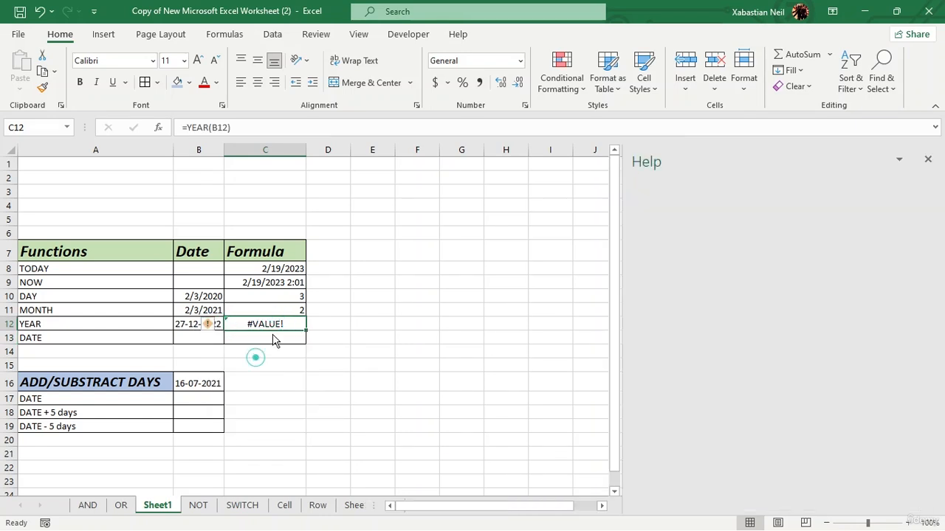
pyautogui.click(928, 159)
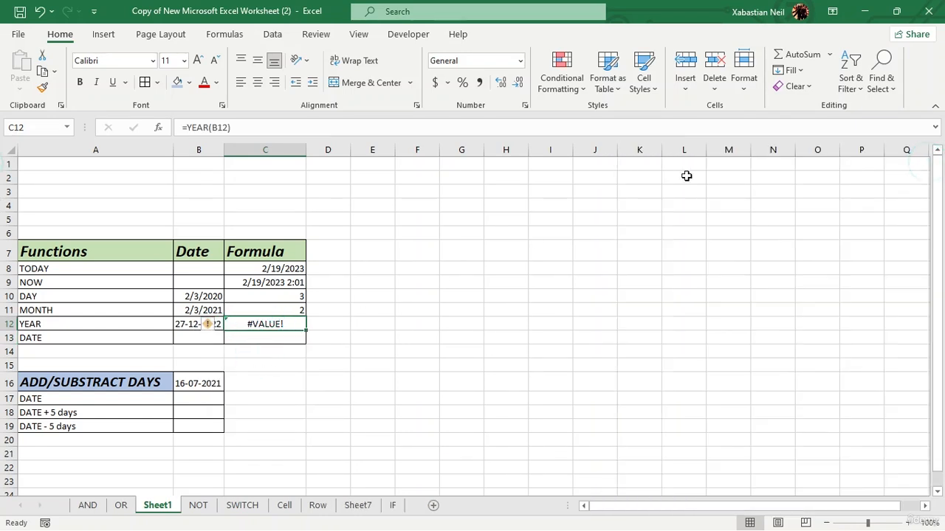
# - Change the YEAR row's date to 12-12-2022
pyautogui.doubleClick(199, 324)
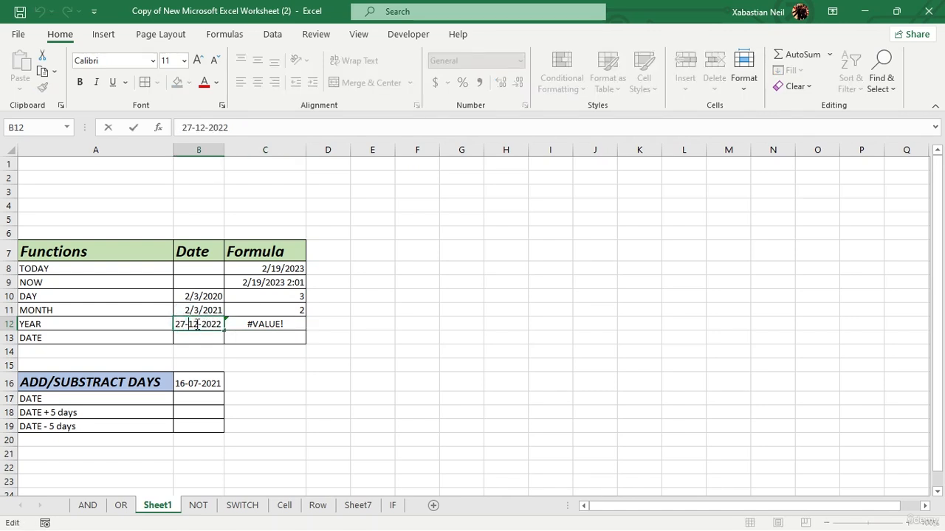
pyautogui.click(183, 324)
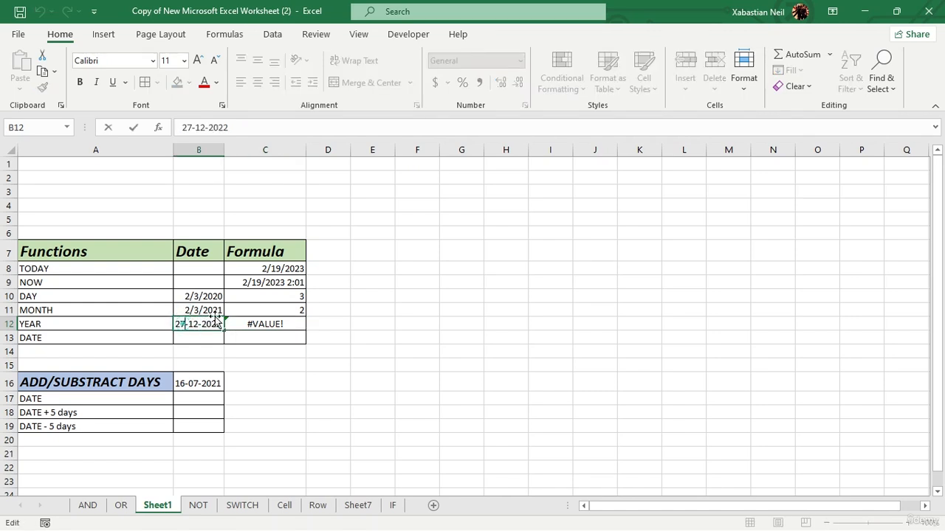
pyautogui.press('BackSpace')
pyautogui.press('BackSpace')
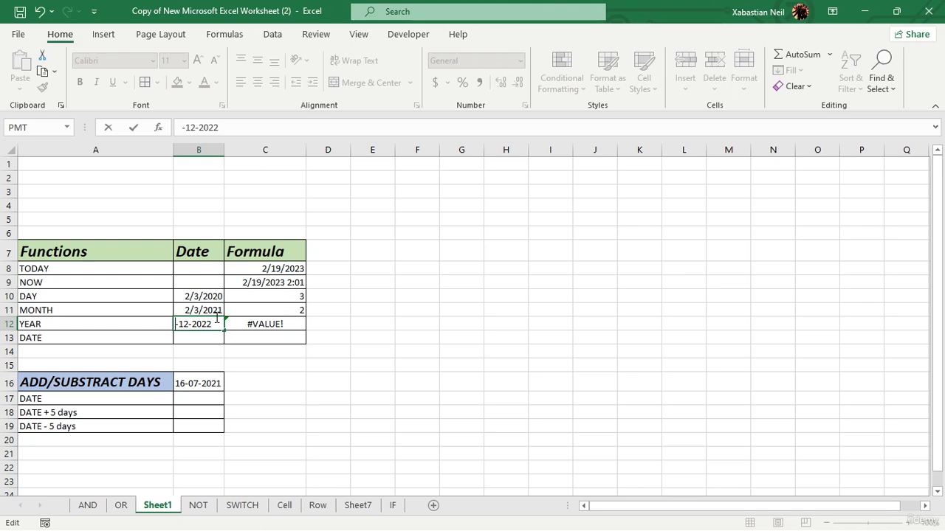
pyautogui.write('12')
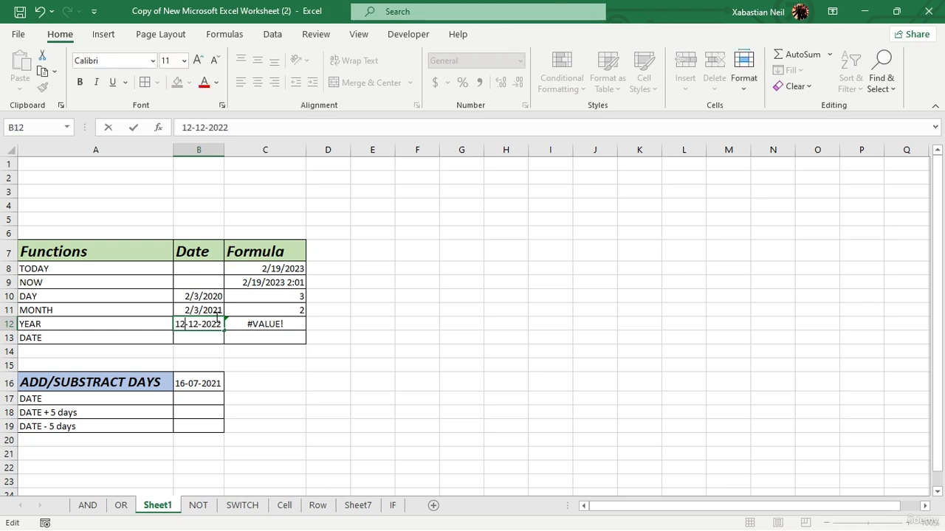
pyautogui.press('Return')
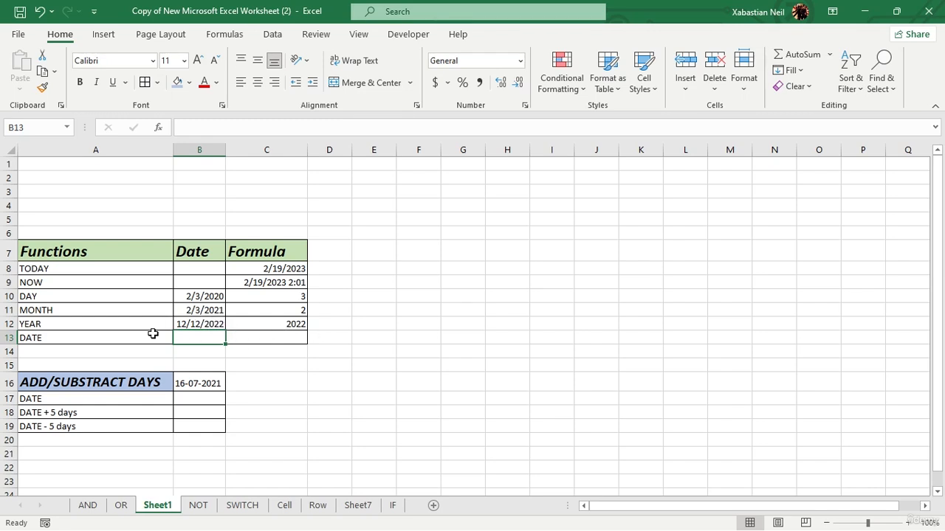
# - Enter =DATE(C12,C11,C10) in the DATE row's Formula cell, combining the year, month and day results above it
pyautogui.click(249, 341)
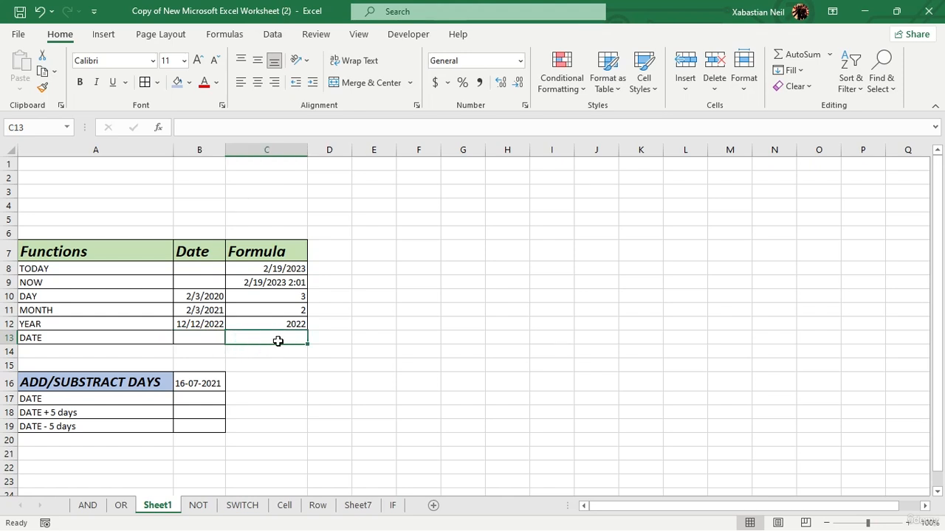
pyautogui.click(277, 341)
pyautogui.write('=date')
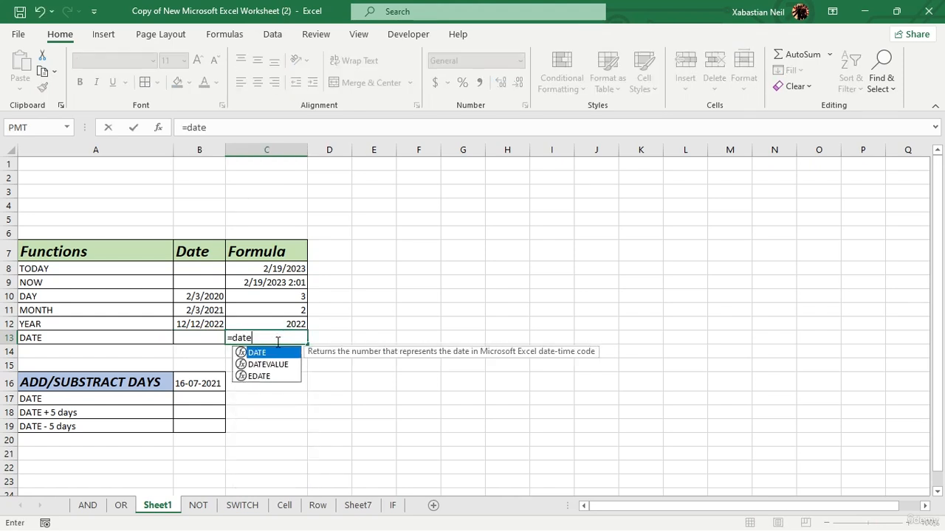
pyautogui.press('Tab')
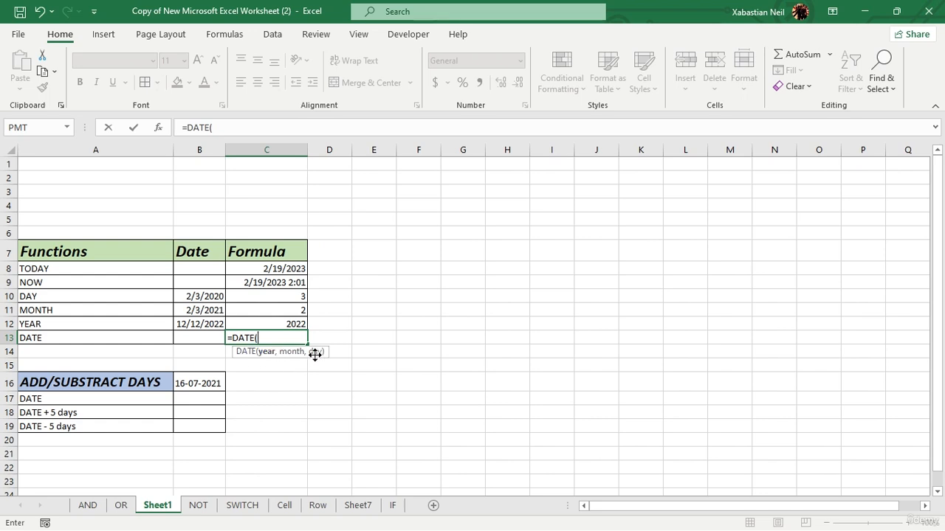
pyautogui.click(302, 323)
pyautogui.write(',')
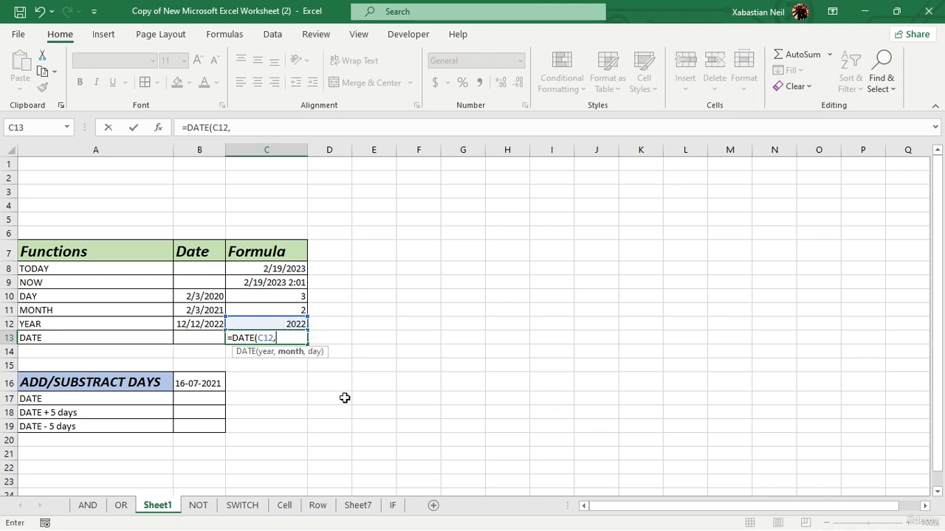
pyautogui.click(297, 310)
pyautogui.write(',')
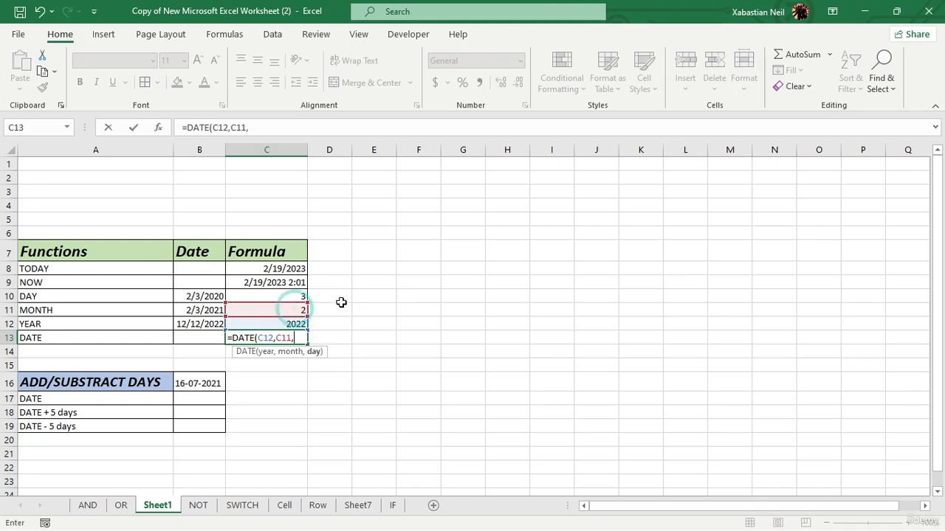
pyautogui.click(301, 296)
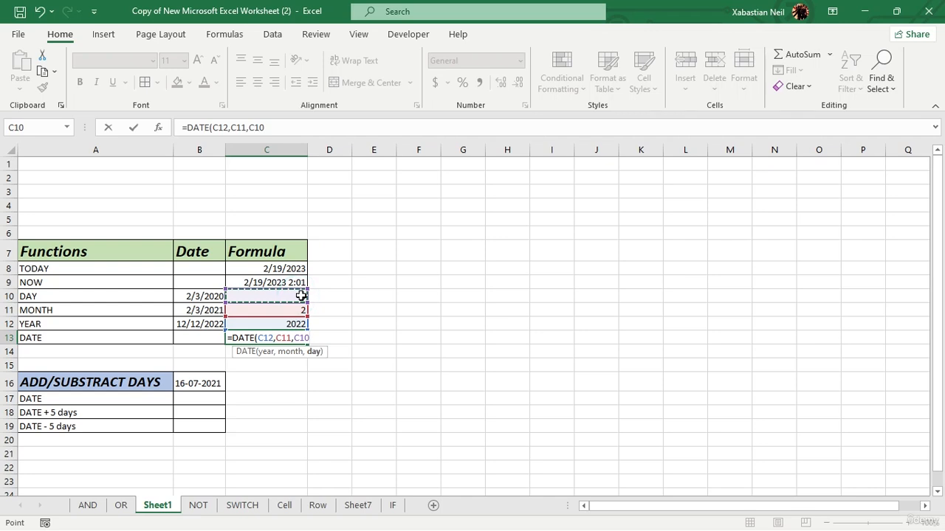
pyautogui.write(')')
pyautogui.press('Return')
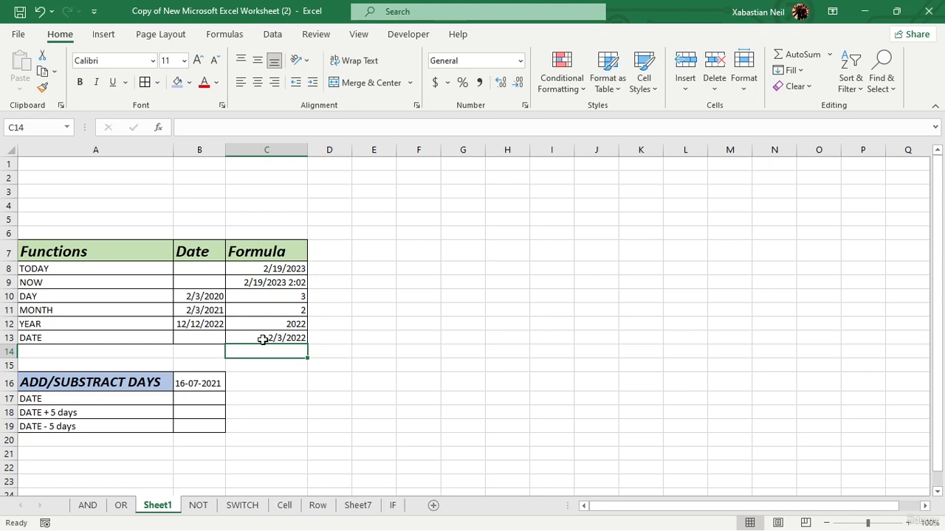
# - Enter 5 in the Formula cells of the DATE + 5 days and DATE - 5 days rows
pyautogui.doubleClick(265, 399)
pyautogui.doubleClick(266, 399)
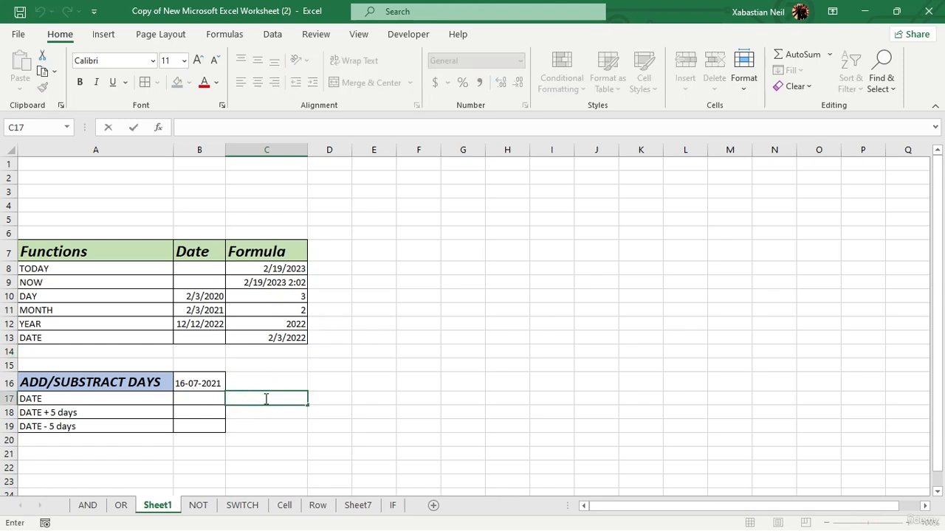
pyautogui.write('5')
pyautogui.doubleClick(273, 412)
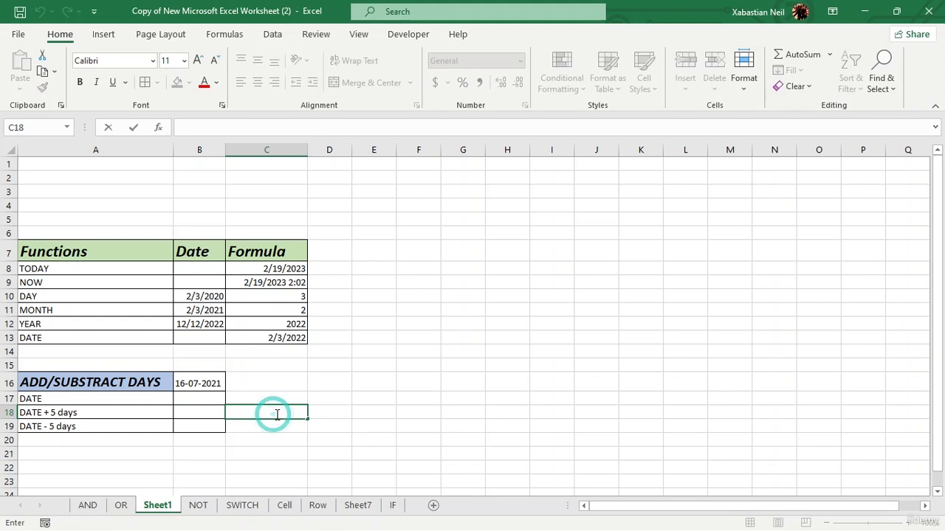
pyautogui.write('5')
pyautogui.doubleClick(276, 422)
pyautogui.write('55')
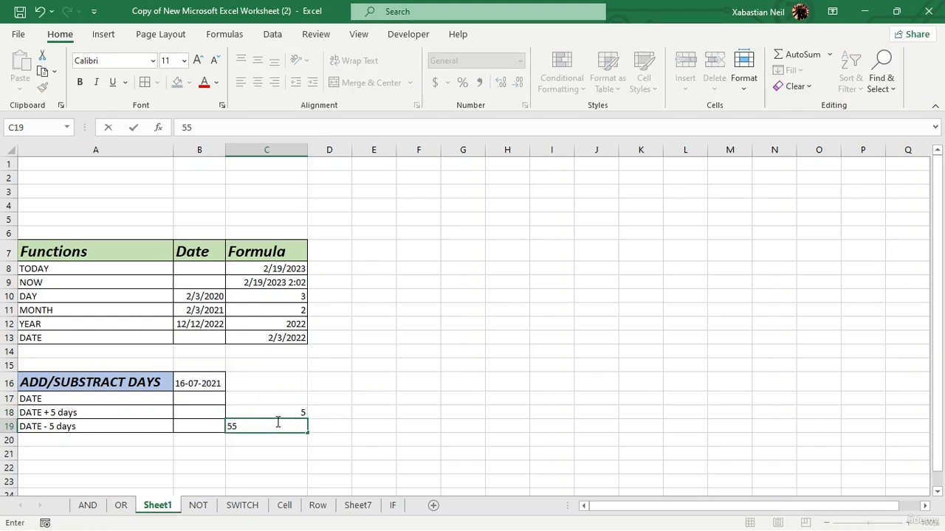
pyautogui.press('BackSpace')
pyautogui.click(417, 393)
# - Move the 16-07-2021 date from the ADD/SUBSTRACT DAYS header row into the DATE row's Date cell
pyautogui.click(221, 383)
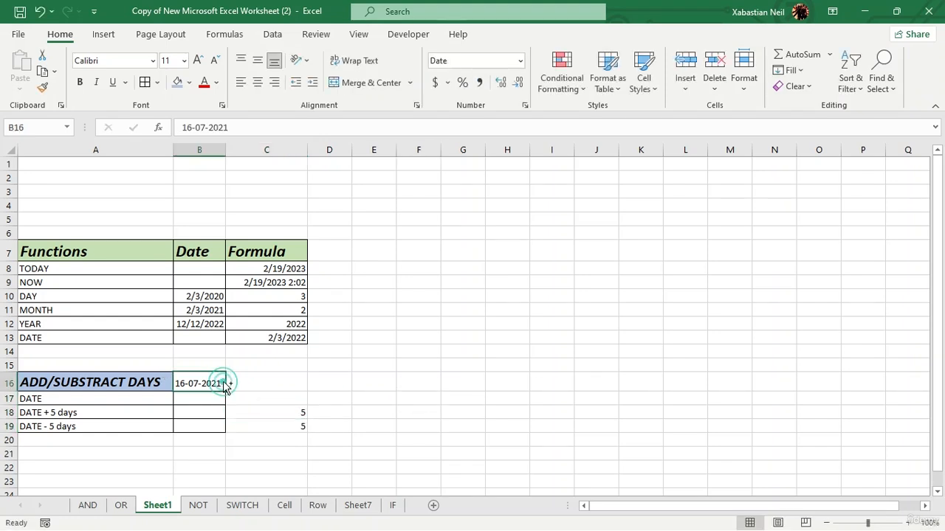
pyautogui.moveTo(225, 386); pyautogui.dragTo(207, 401)
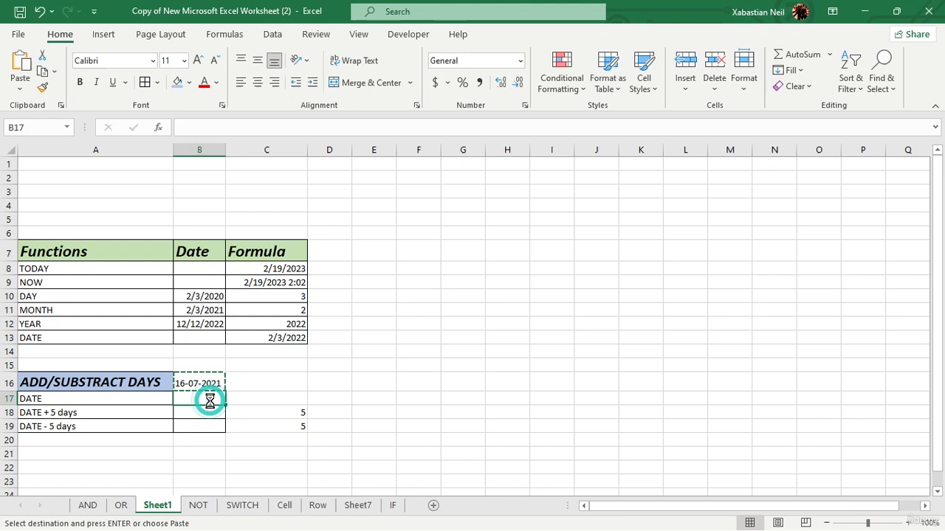
pyautogui.click(417, 384)
# - Enter =B17+C18 in the DATE + 5 days row's Date cell
pyautogui.click(213, 415)
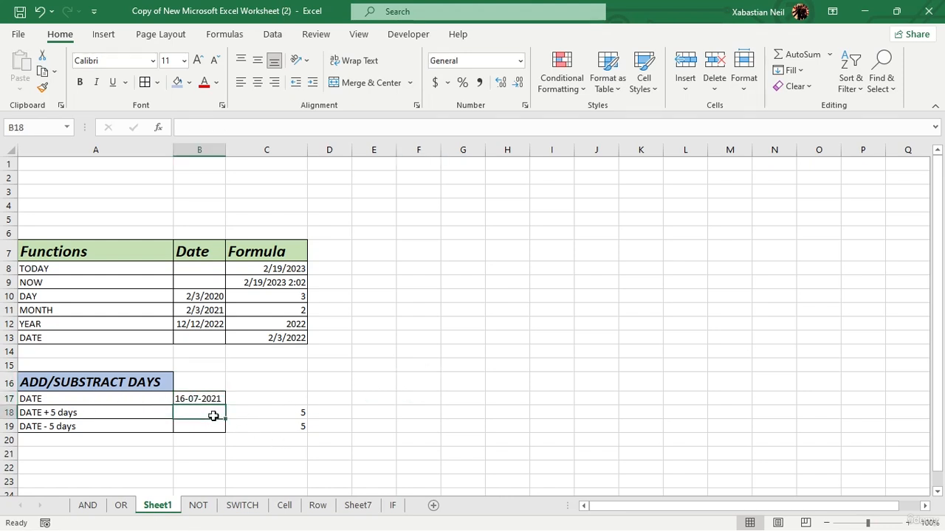
pyautogui.doubleClick(213, 415)
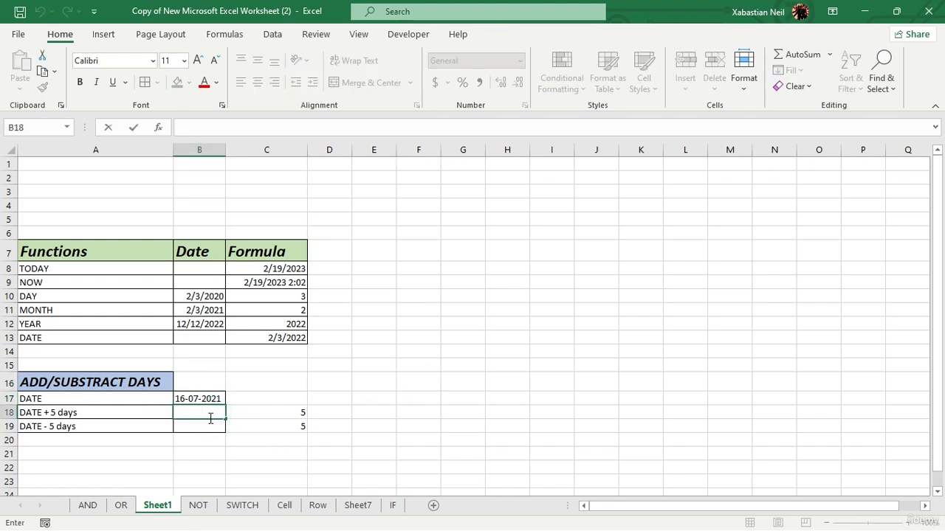
pyautogui.write('=')
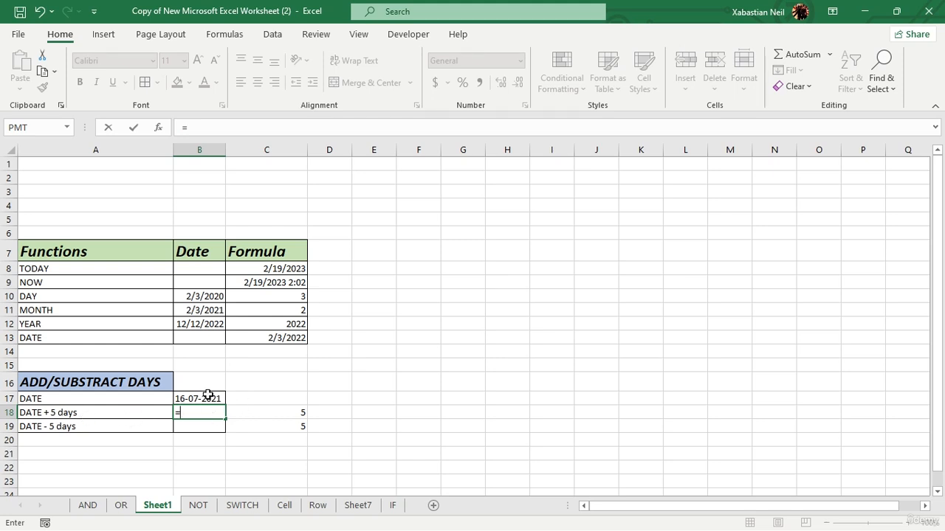
pyautogui.click(208, 395)
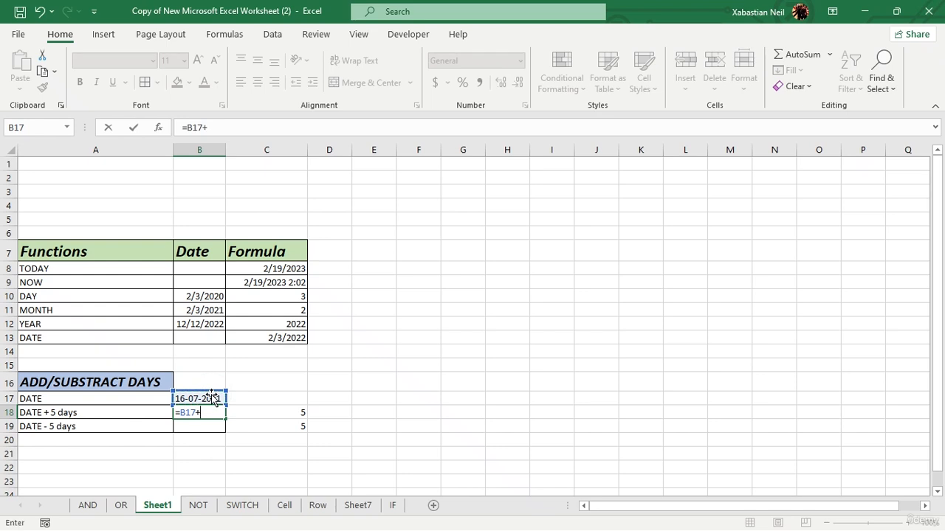
pyautogui.write('+')
pyautogui.click(271, 412)
pyautogui.press('Return')
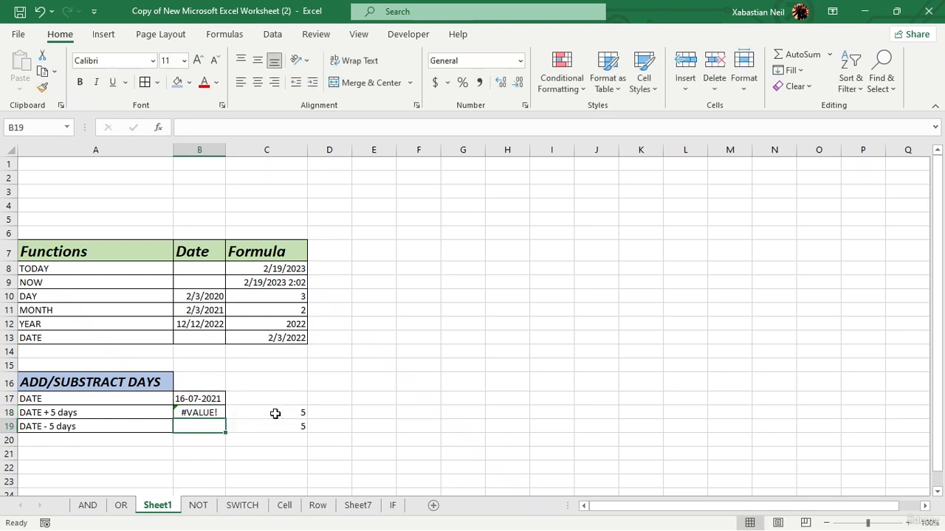
# - Change the date in the DATE row of the add/subtract section to 12-07-2021
pyautogui.click(191, 403)
pyautogui.click(191, 409)
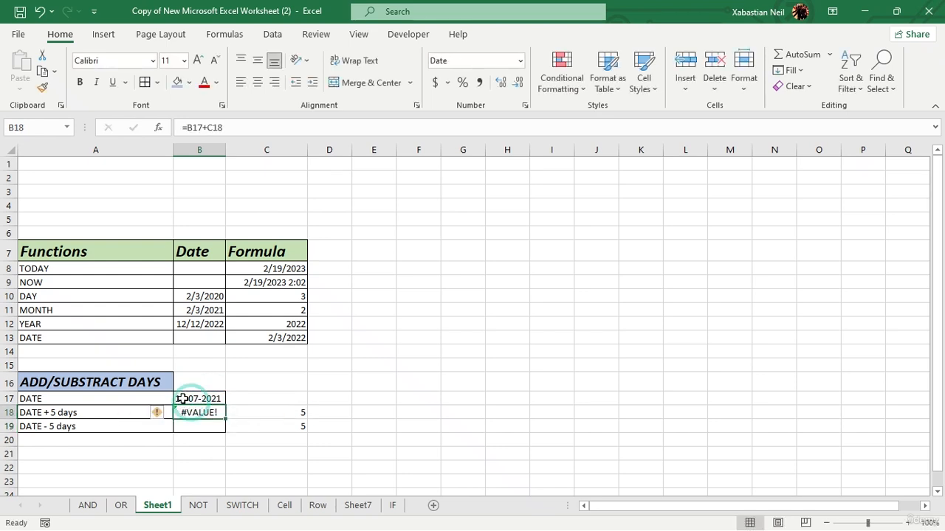
pyautogui.doubleClick(182, 398)
pyautogui.press('BackSpace')
pyautogui.write('2')
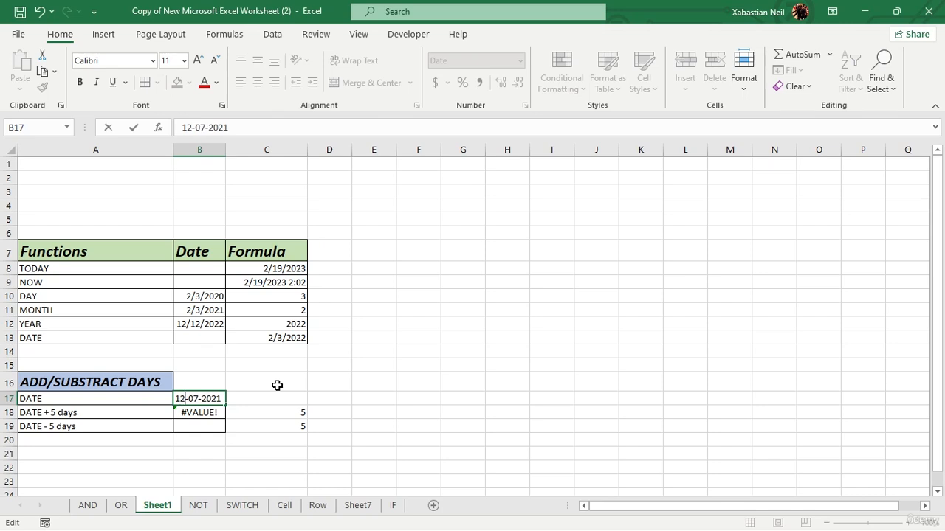
pyautogui.press('Return')
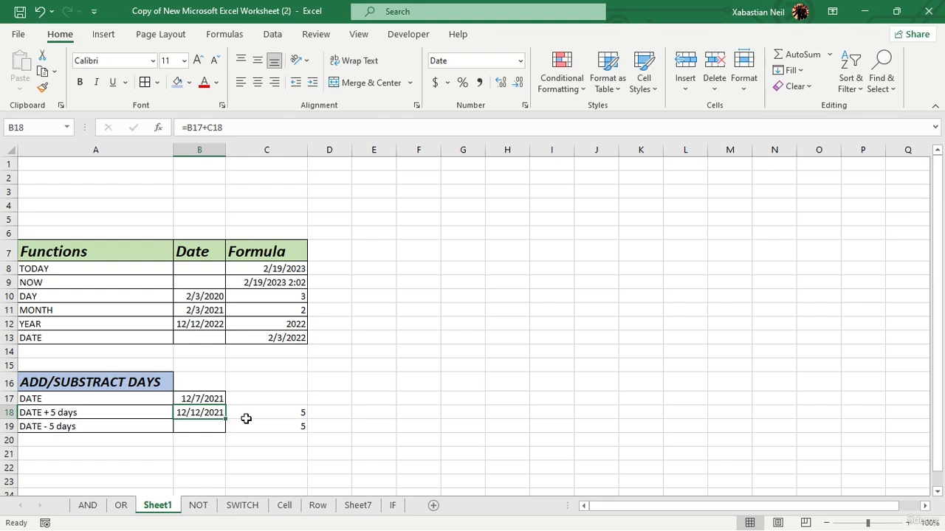
# - Enter =B17-C19 in the DATE - 5 days row's Date cell
pyautogui.click(198, 425)
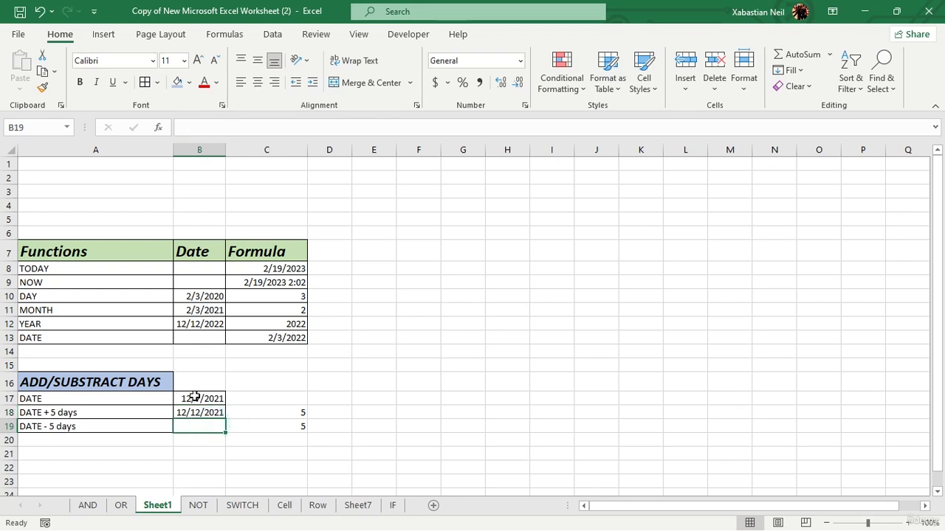
pyautogui.doubleClick(220, 429)
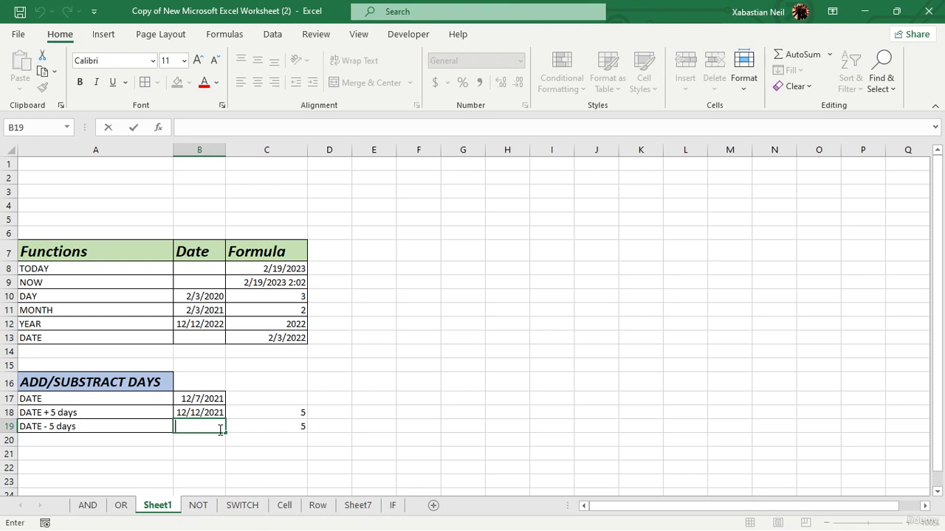
pyautogui.write('=')
pyautogui.click(213, 399)
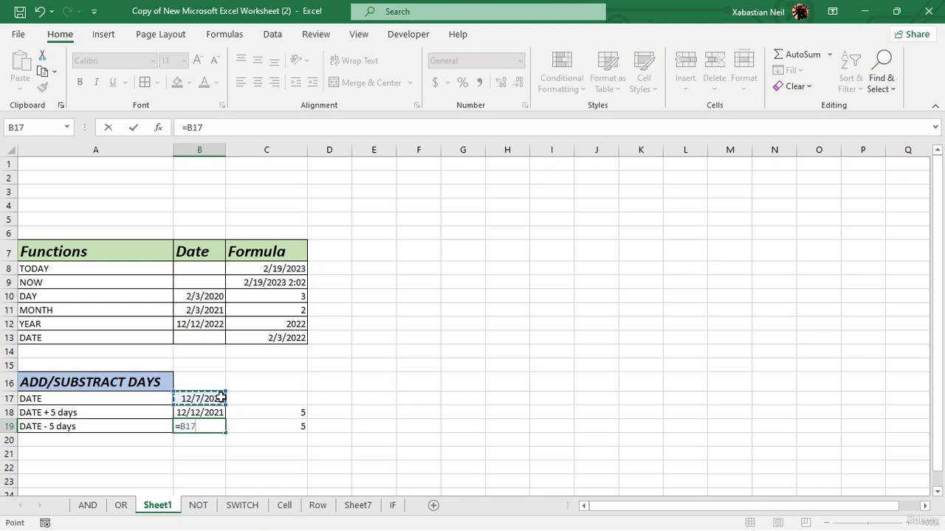
pyautogui.write('-')
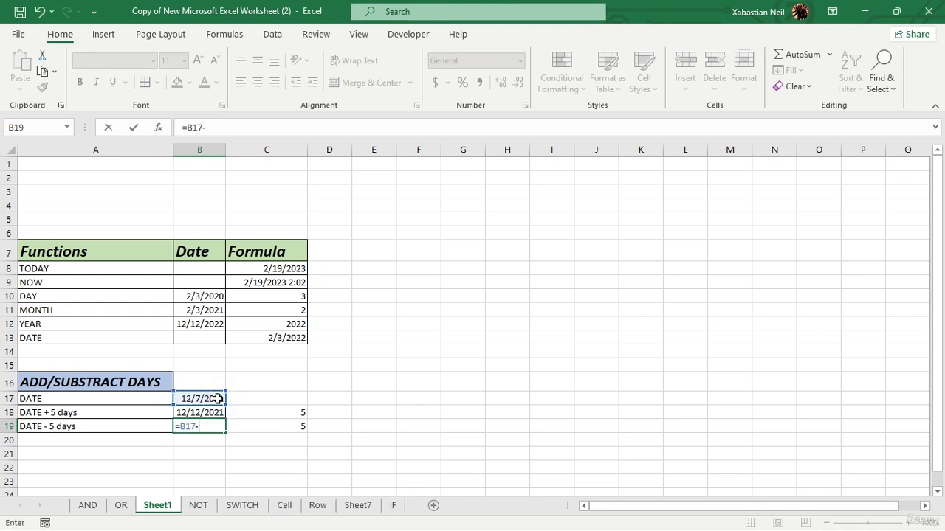
pyautogui.click(289, 427)
pyautogui.press('Return')
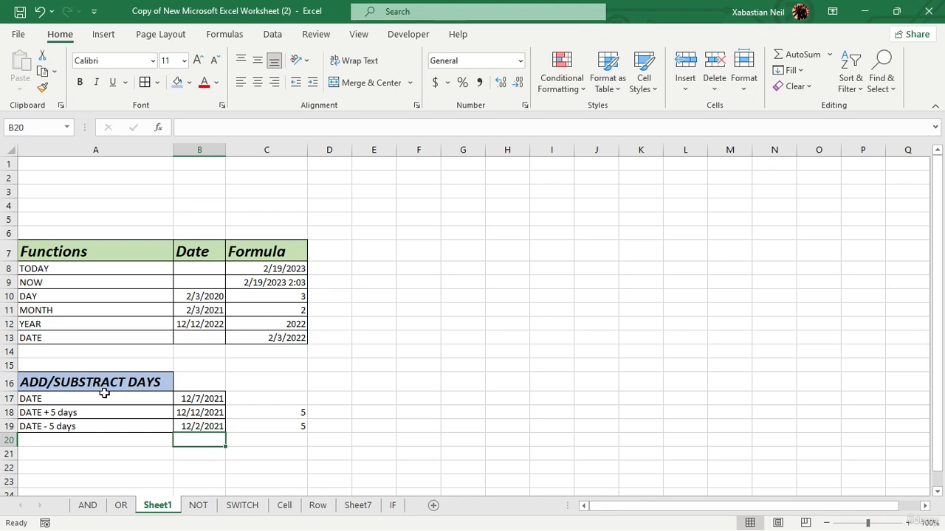
# - Enter =EDATE(B17,C18) in the Date column cell just below the DATE - 5 days row
pyautogui.click(130, 450)
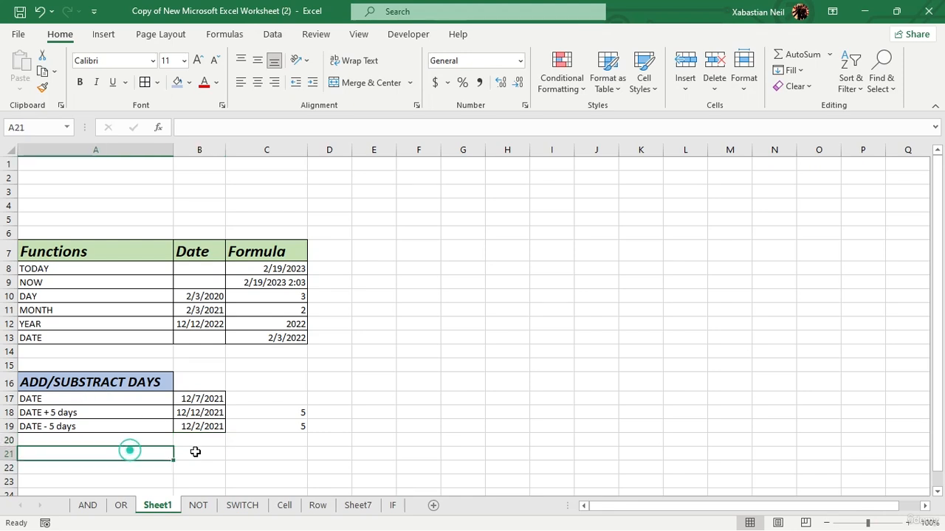
pyautogui.doubleClick(190, 441)
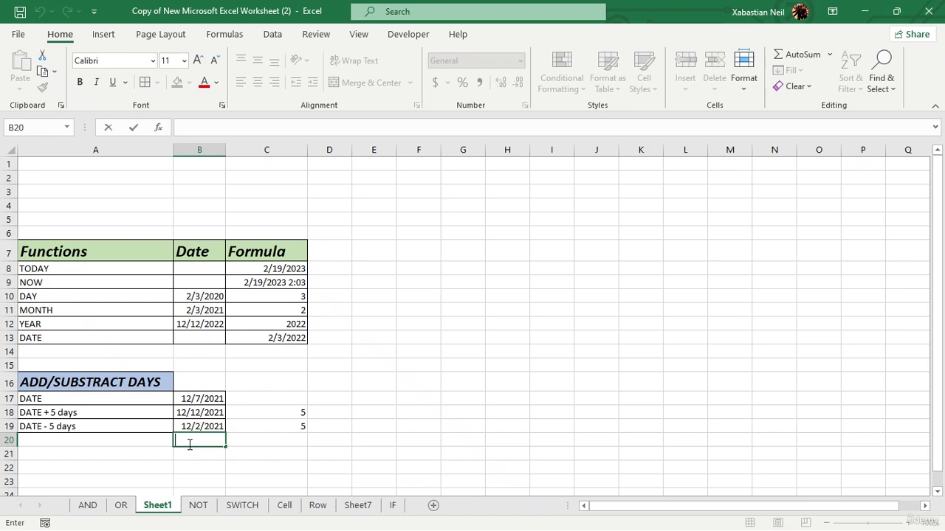
pyautogui.write('=eda')
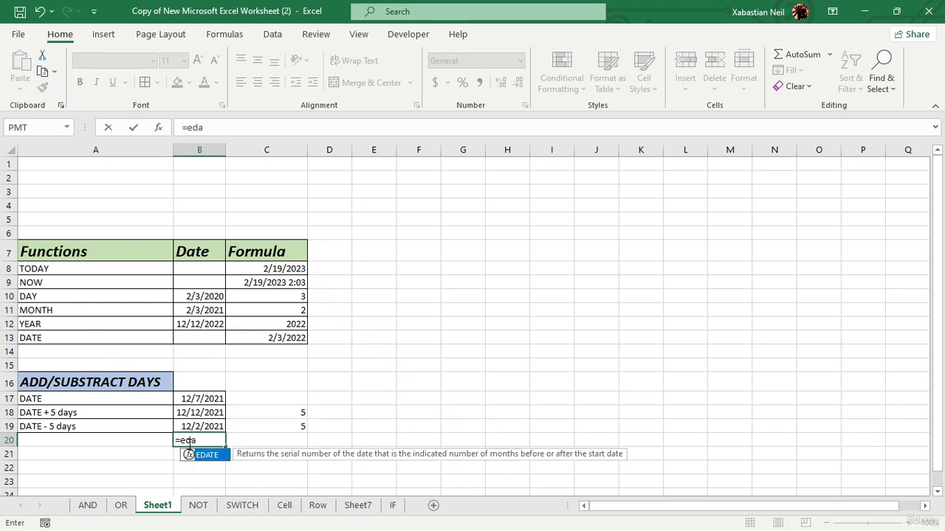
pyautogui.write('te')
pyautogui.press('Tab')
pyautogui.click(202, 400)
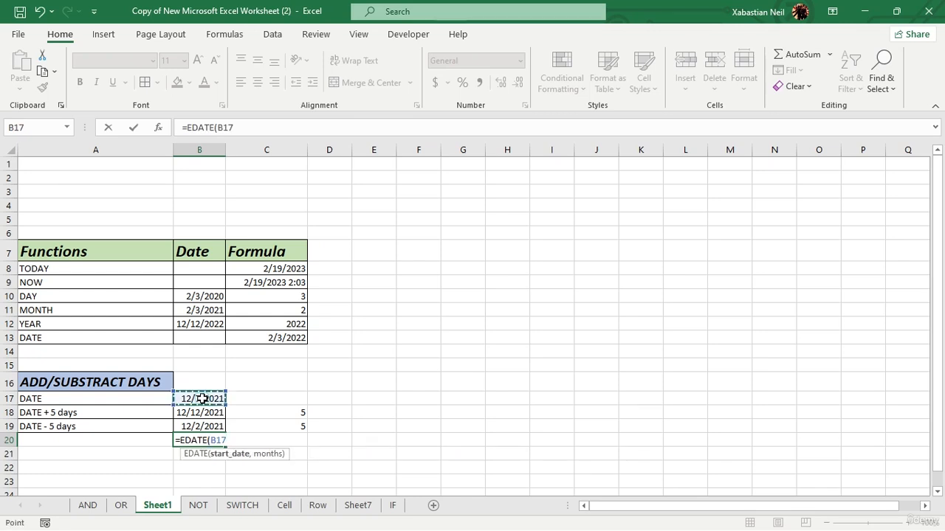
pyautogui.write(',')
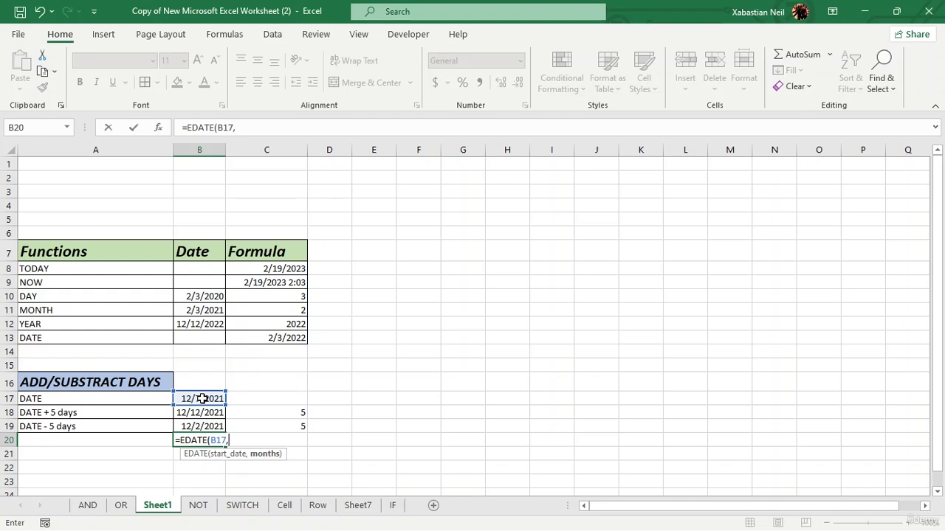
pyautogui.click(280, 411)
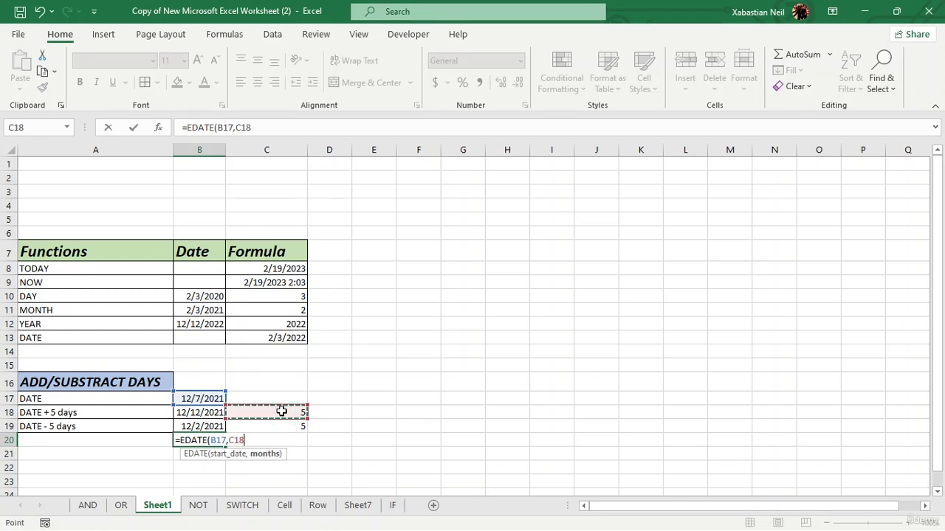
pyautogui.write(')')
pyautogui.press('Return')
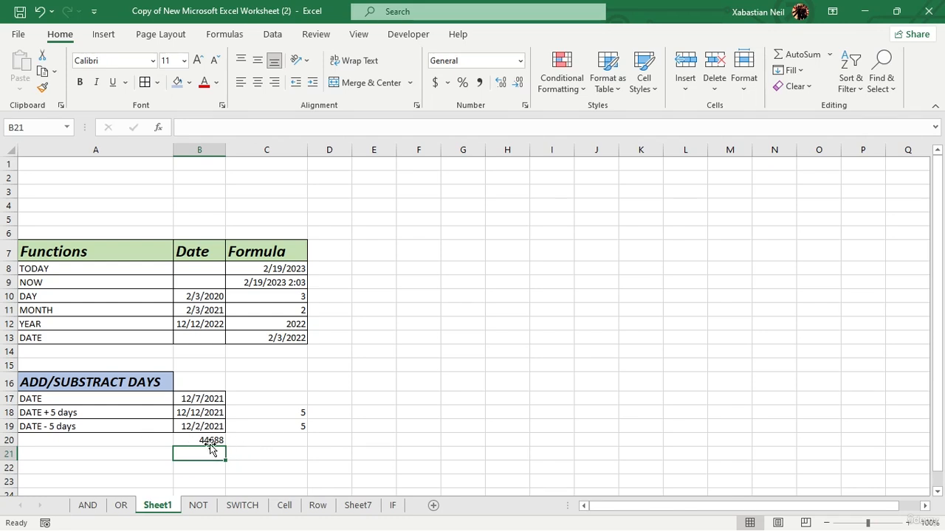
# - Enter =EDATE(B17,C19) in the next Date column cell below it
pyautogui.write('=')
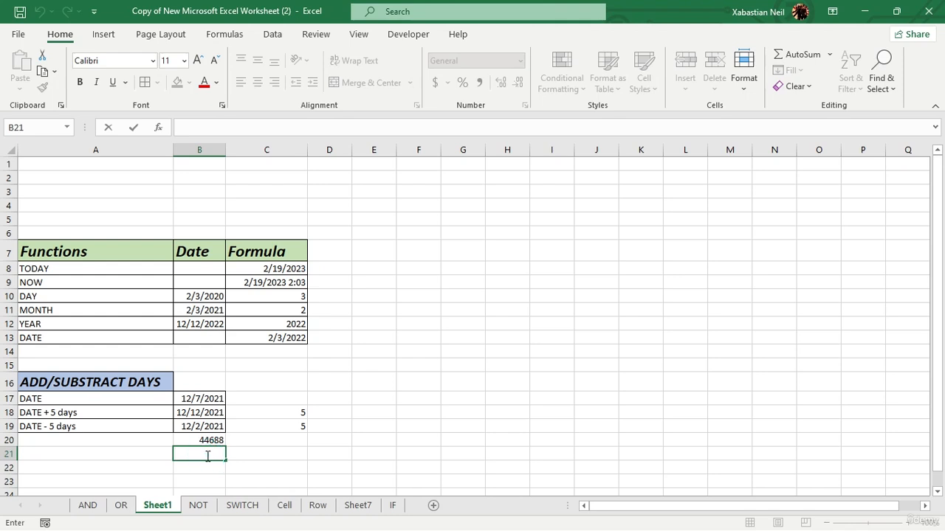
pyautogui.write('edat')
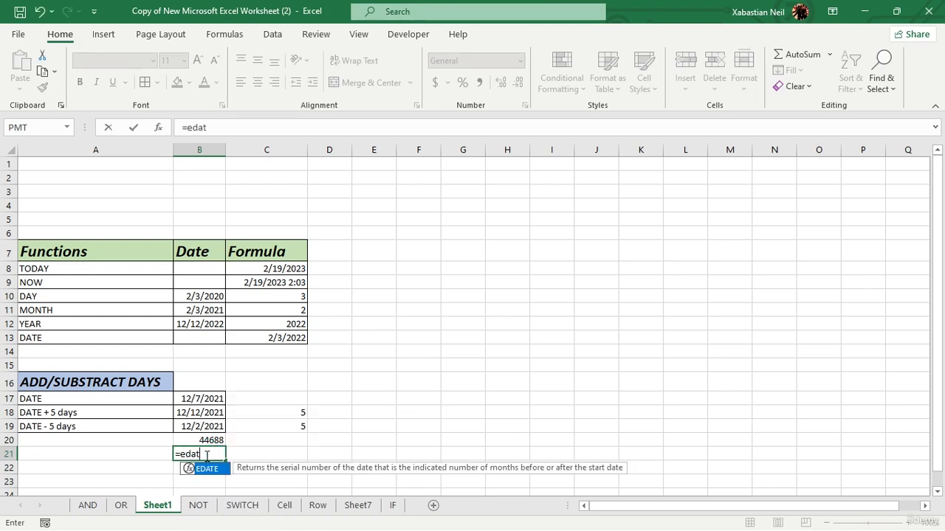
pyautogui.press('Tab')
pyautogui.click(210, 399)
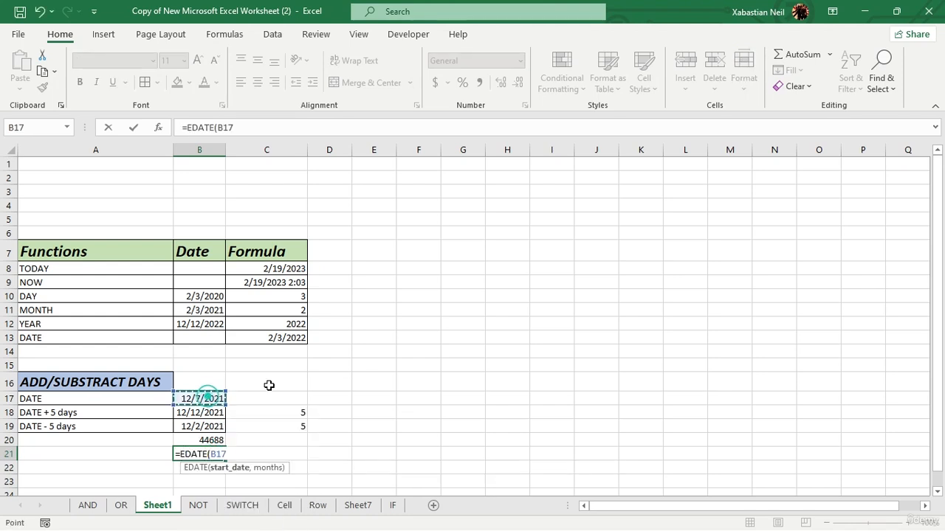
pyautogui.write(',')
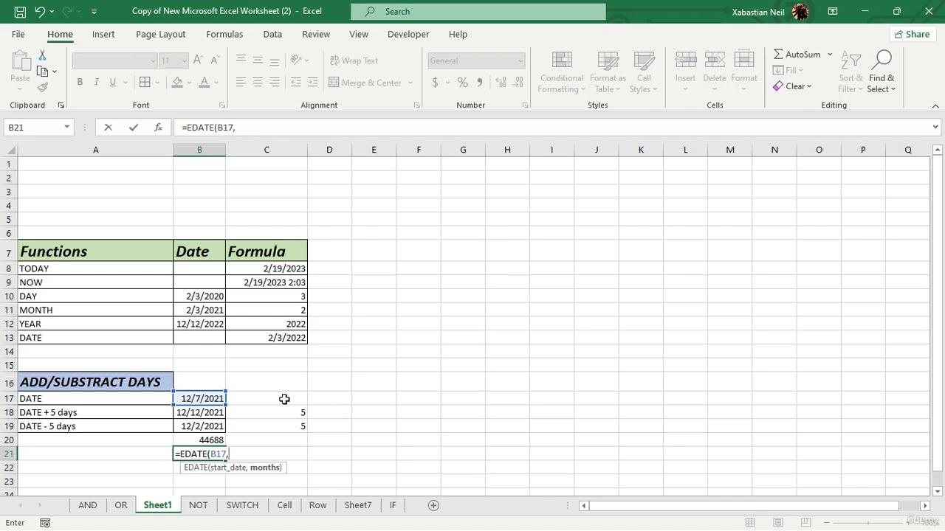
pyautogui.click(286, 424)
pyautogui.write(')')
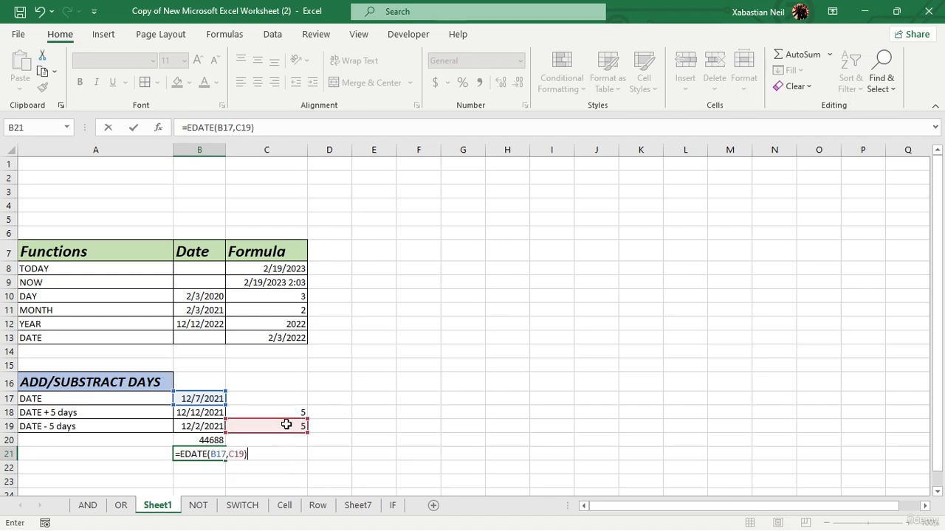
pyautogui.press('Return')
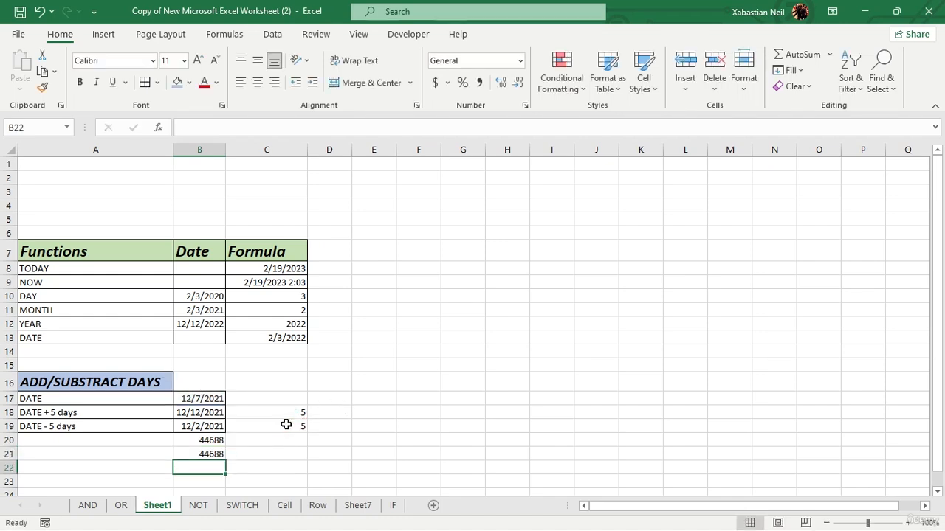
pyautogui.click(220, 453)
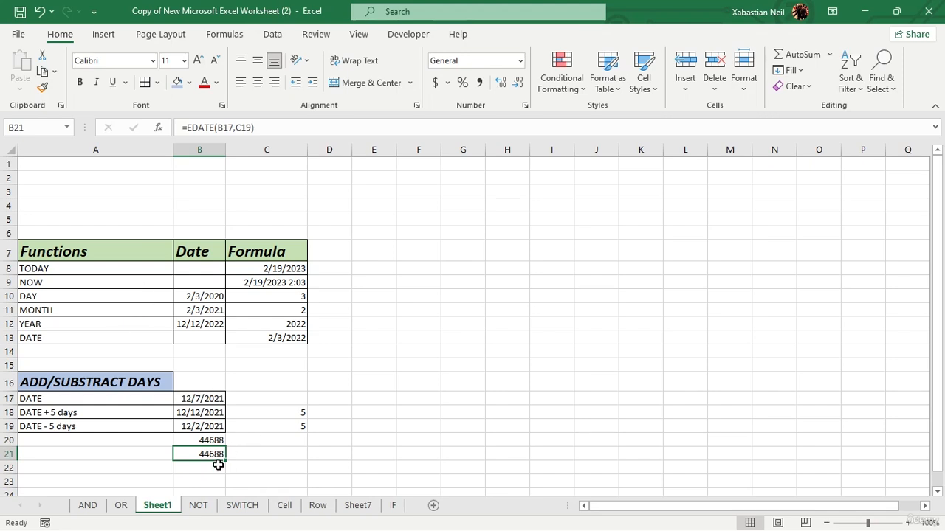
# - Change the DATE - 5 days row's Formula value to 10 and then to -10
pyautogui.doubleClick(294, 426)
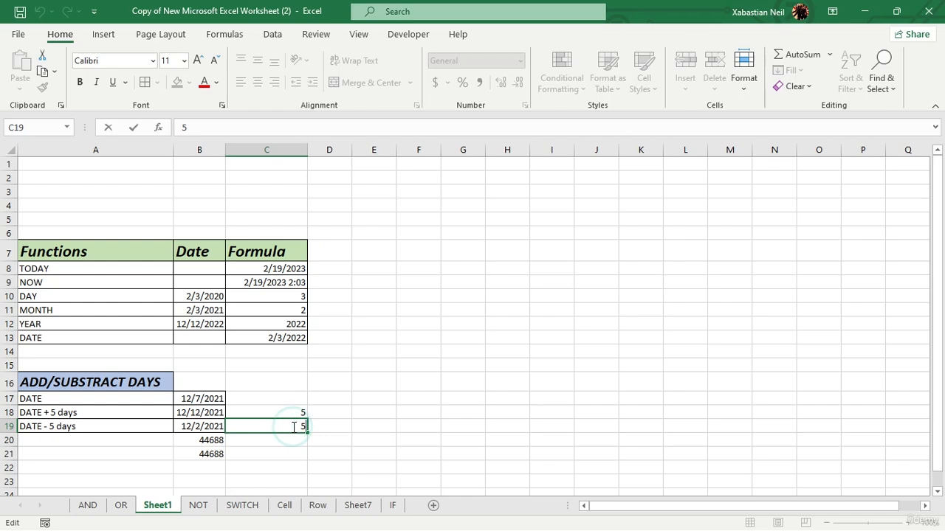
pyautogui.press('BackSpace')
pyautogui.write('10')
pyautogui.press('Return')
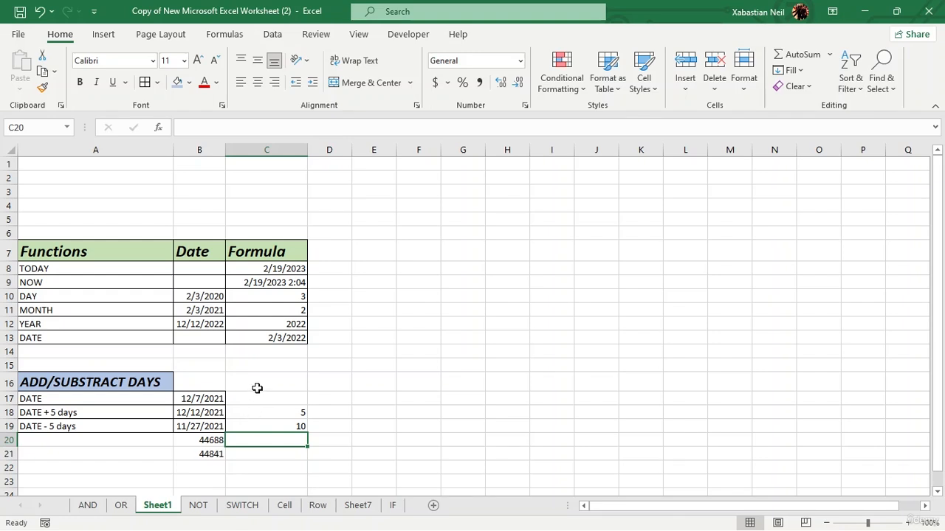
pyautogui.click(273, 427)
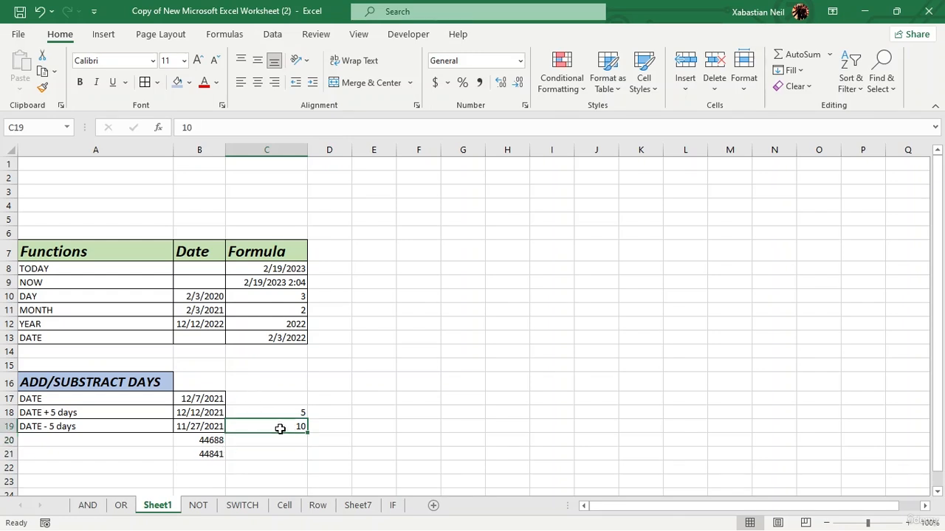
pyautogui.doubleClick(280, 428)
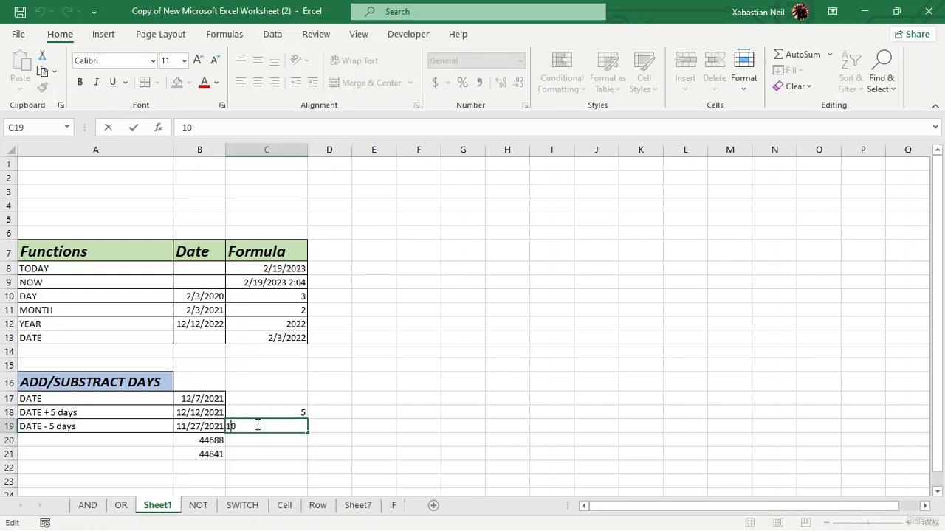
pyautogui.write('-')
pyautogui.press('Return')
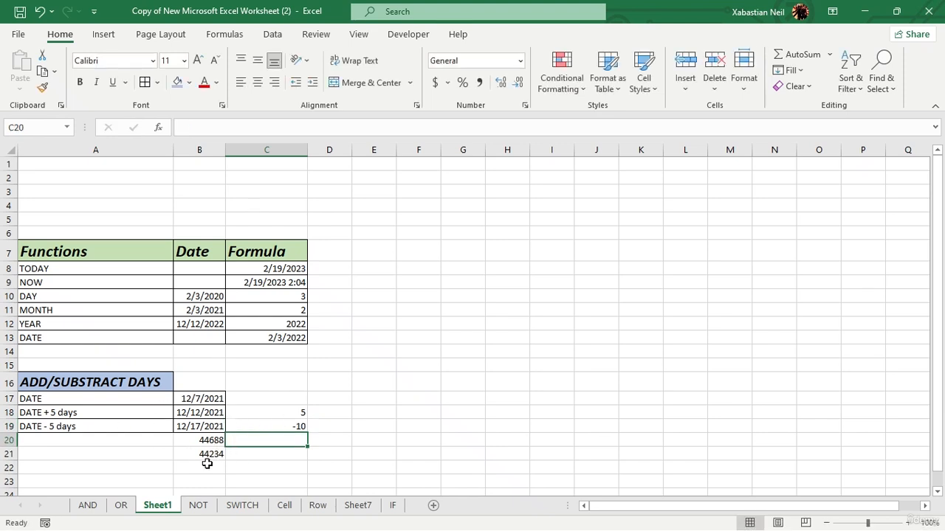
# - Enter =EDATE(B17,12) in cell F8 beside the TODAY row
pyautogui.click(418, 273)
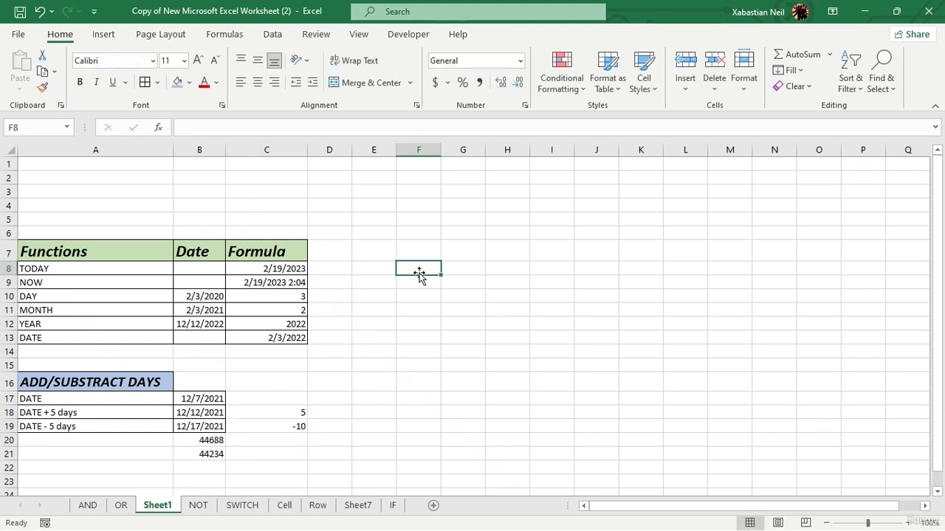
pyautogui.click(420, 274)
pyautogui.click(410, 276)
pyautogui.write('=e')
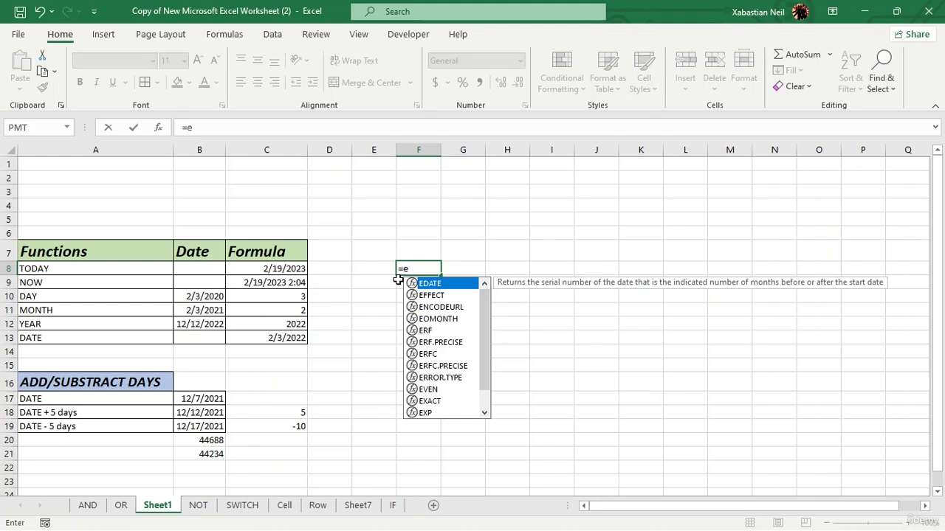
pyautogui.write('date')
pyautogui.press('Tab')
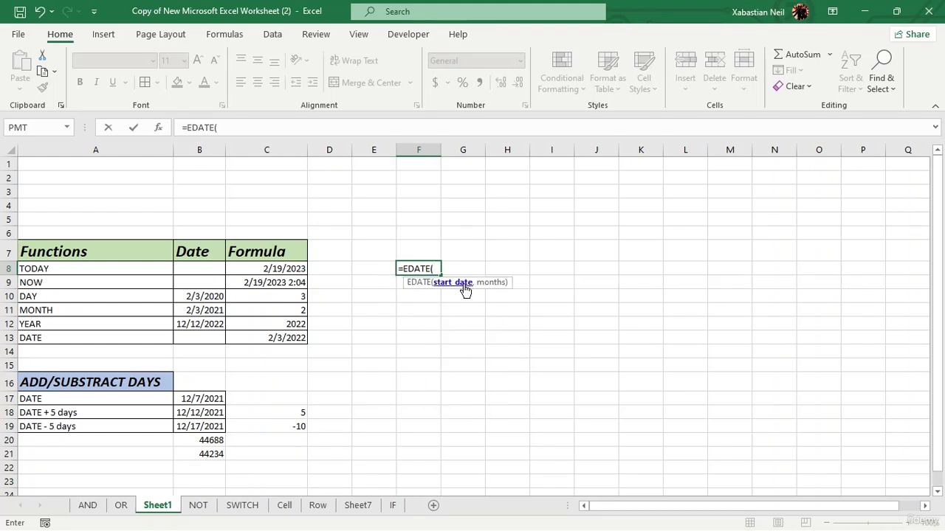
pyautogui.click(206, 398)
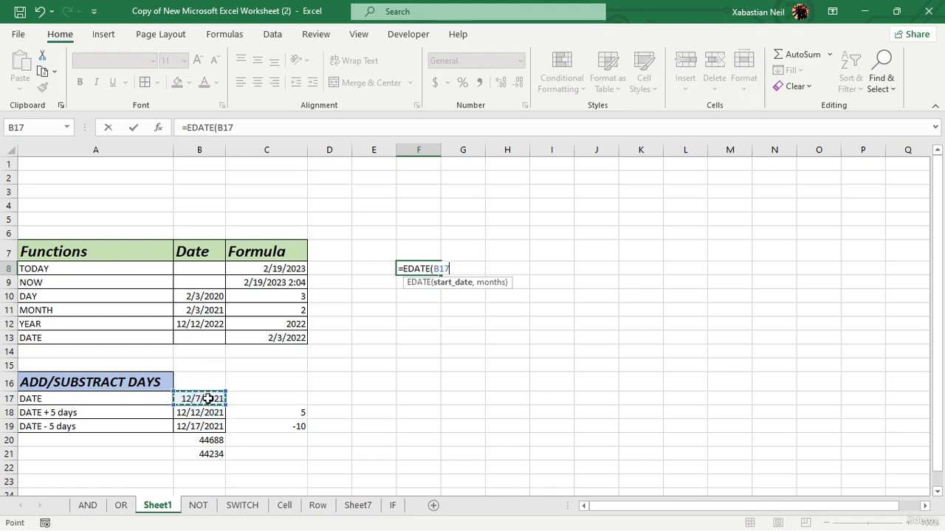
pyautogui.write(',')
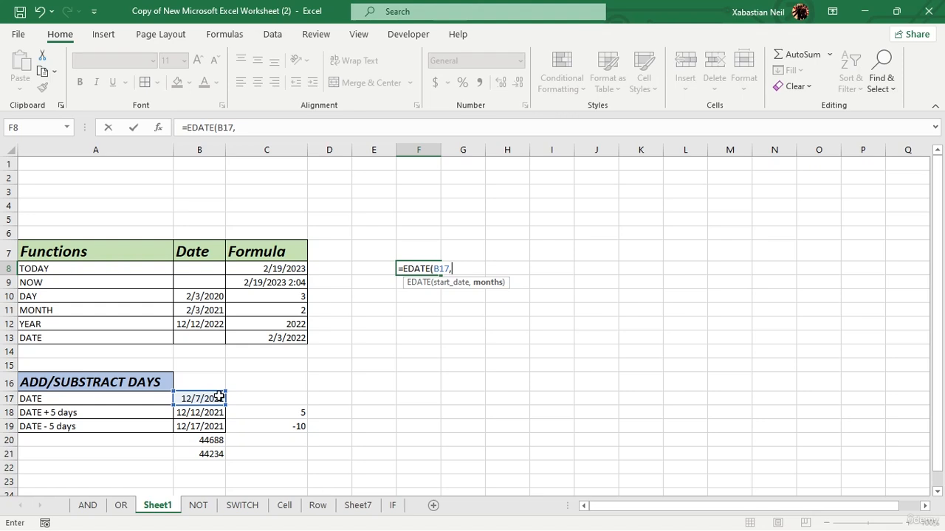
pyautogui.click(295, 411)
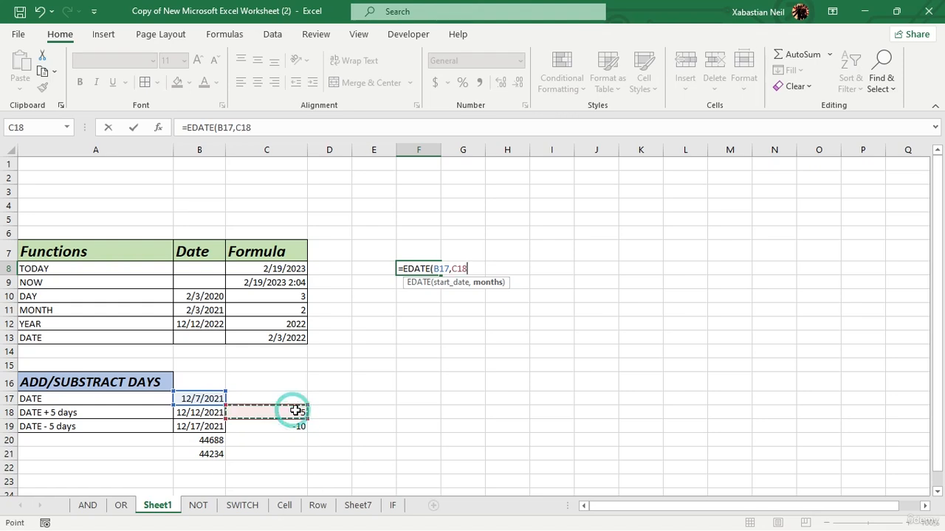
pyautogui.write(')')
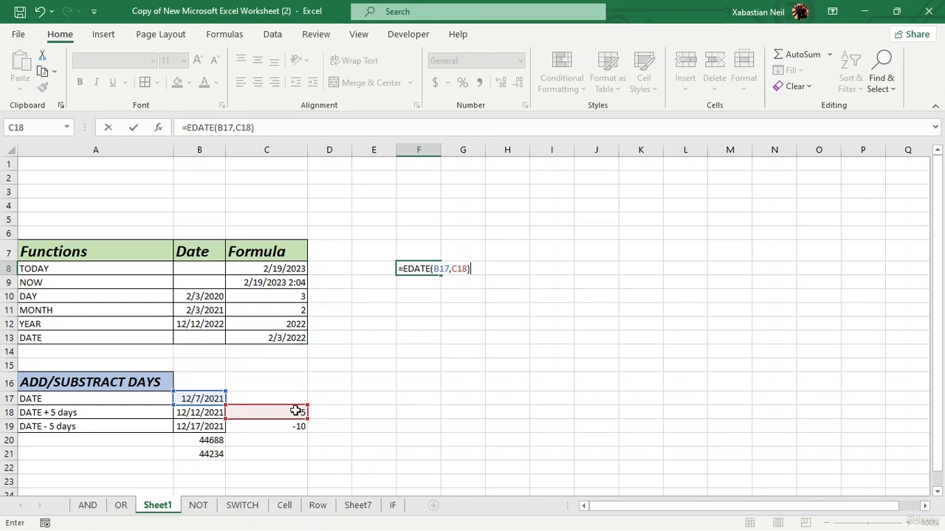
pyautogui.press('BackSpace')
pyautogui.press('BackSpace')
pyautogui.press('BackSpace')
pyautogui.press('BackSpace')
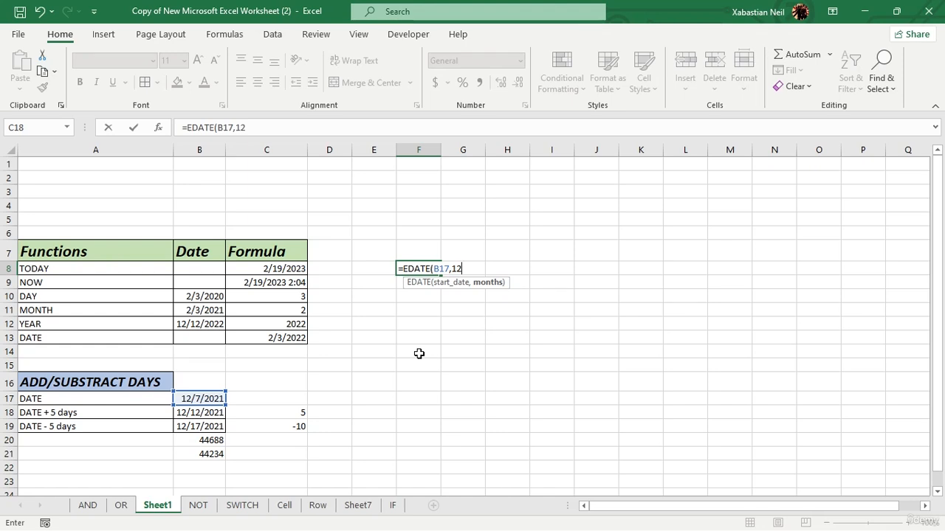
pyautogui.write(')')
pyautogui.press('Return')
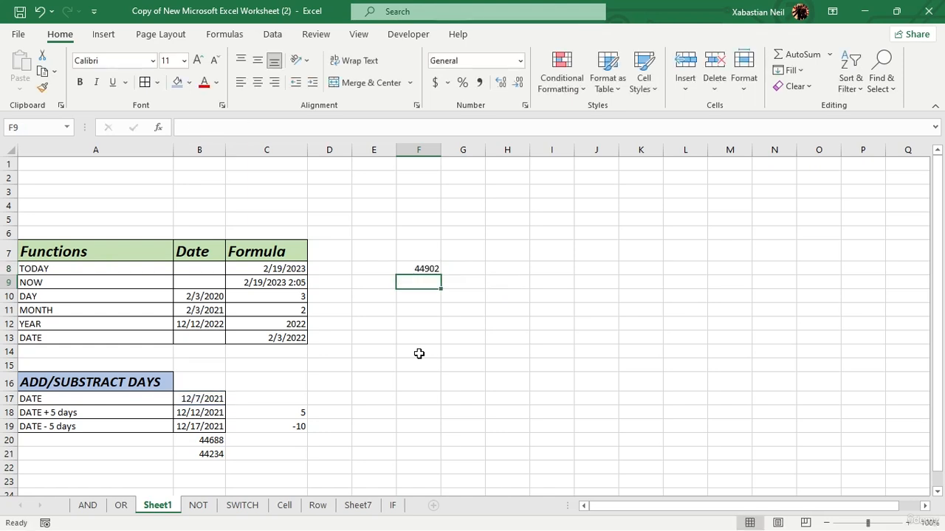
# - Change the F8 formula's months argument to 24
pyautogui.click(432, 268)
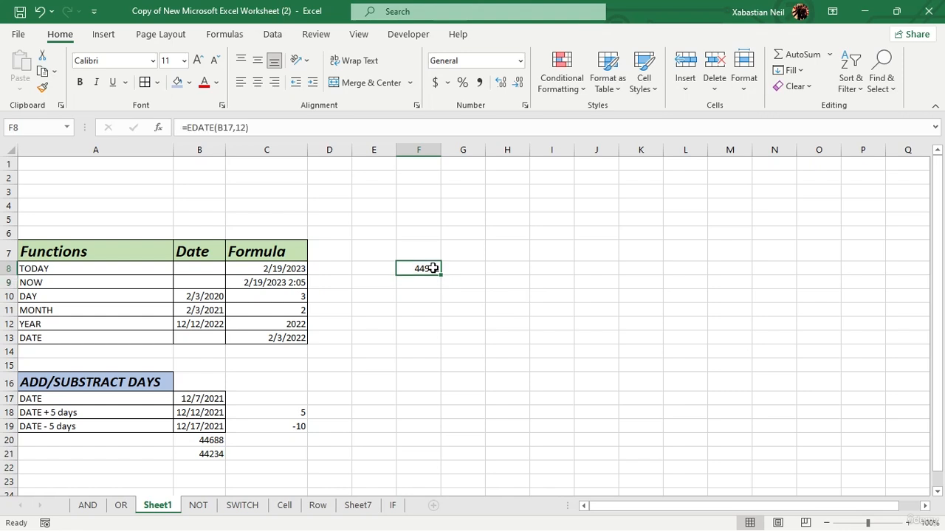
pyautogui.doubleClick(433, 268)
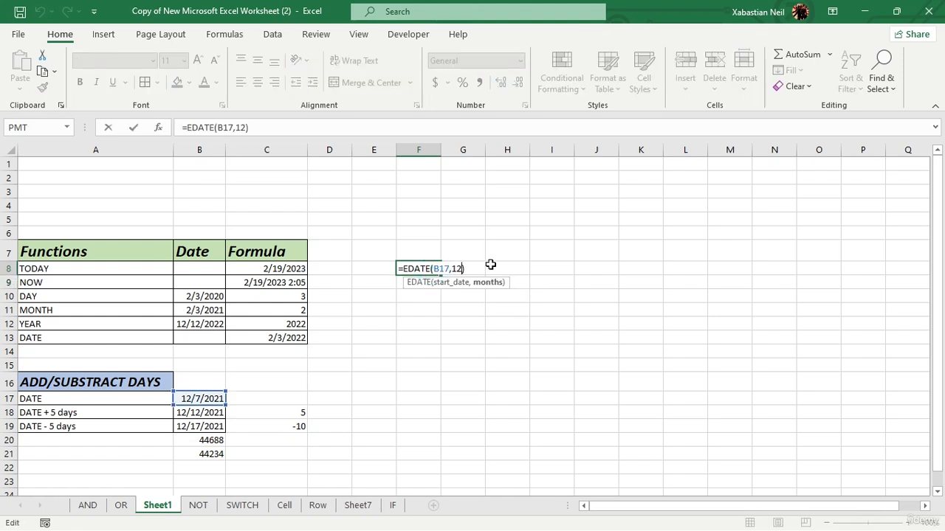
pyautogui.press('BackSpace')
pyautogui.press('BackSpace')
pyautogui.write('24')
pyautogui.press('Return')
# - Change the F8 formula's months argument to -12
pyautogui.click(432, 267)
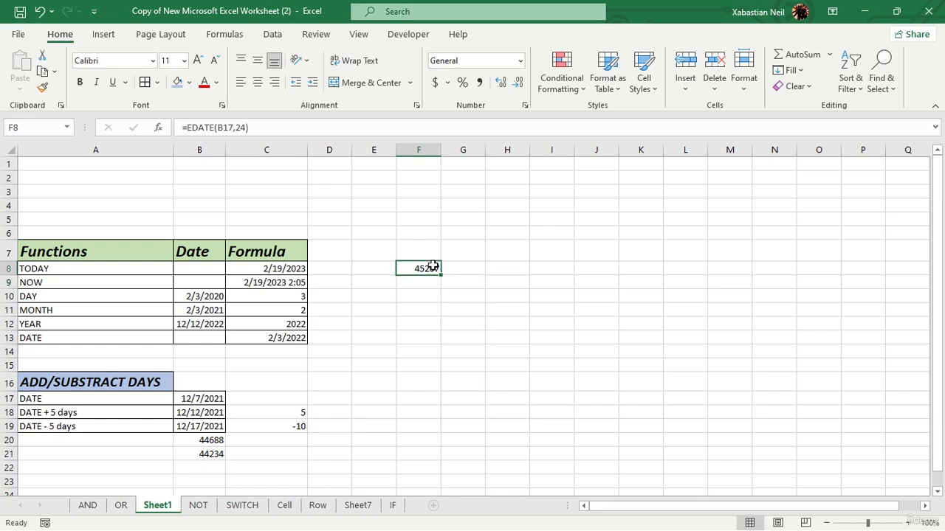
pyautogui.doubleClick(432, 267)
pyautogui.press('Right')
pyautogui.press('Right')
pyautogui.press('Right')
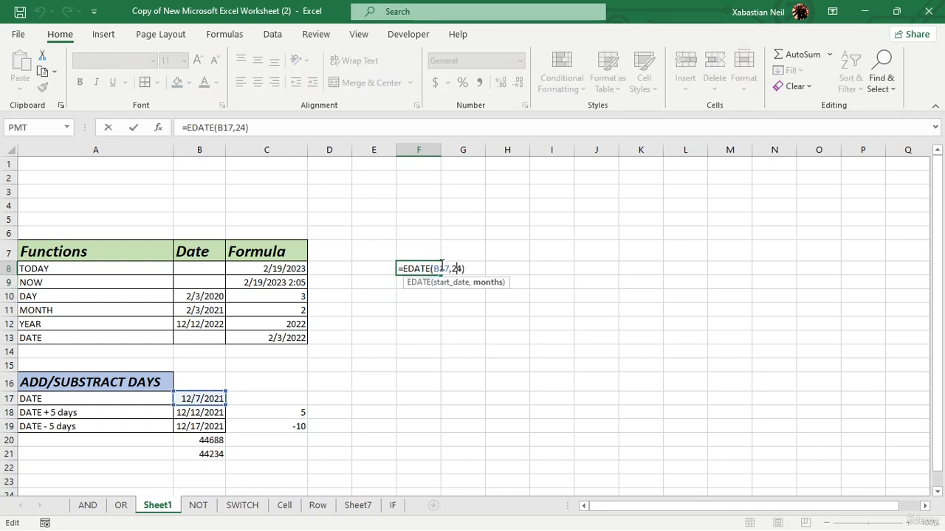
pyautogui.press('Delete')
pyautogui.press('BackSpace')
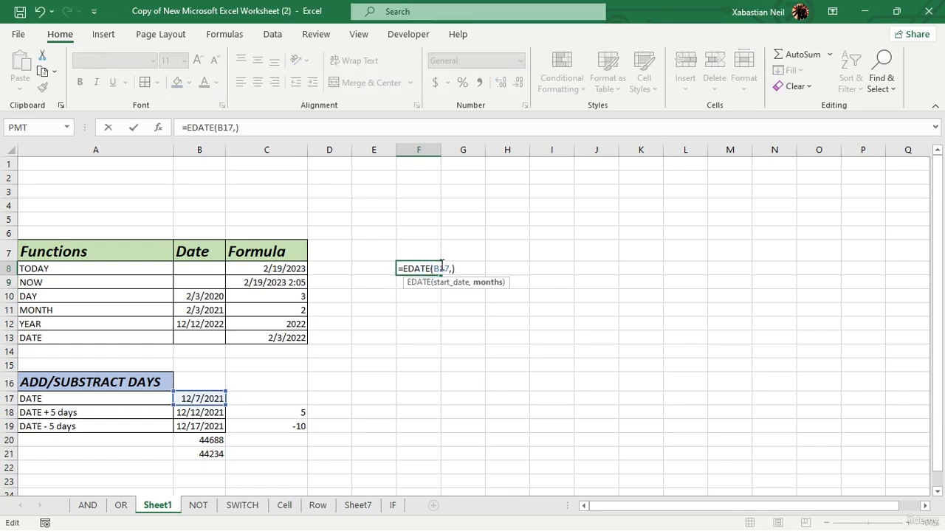
pyautogui.write('-10')
pyautogui.press('BackSpace')
pyautogui.press('BackSpace')
pyautogui.write('12)')
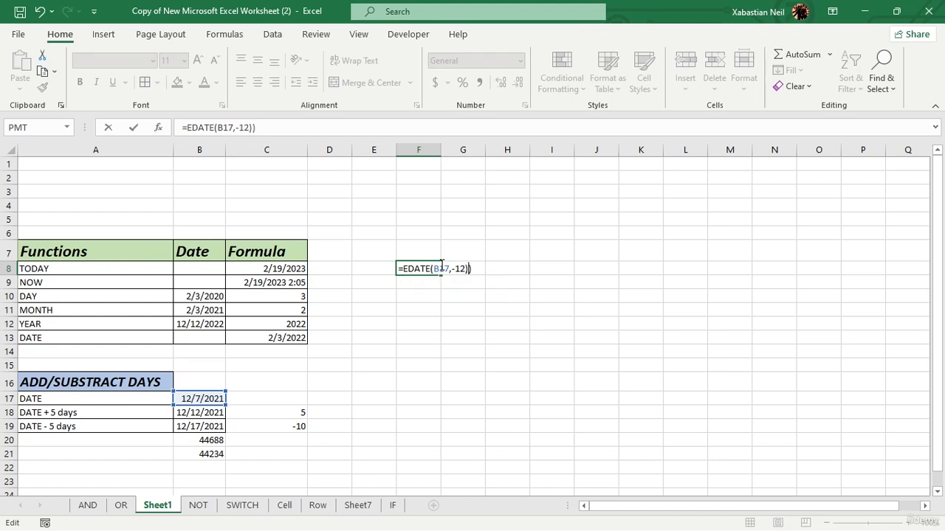
pyautogui.press('Return')
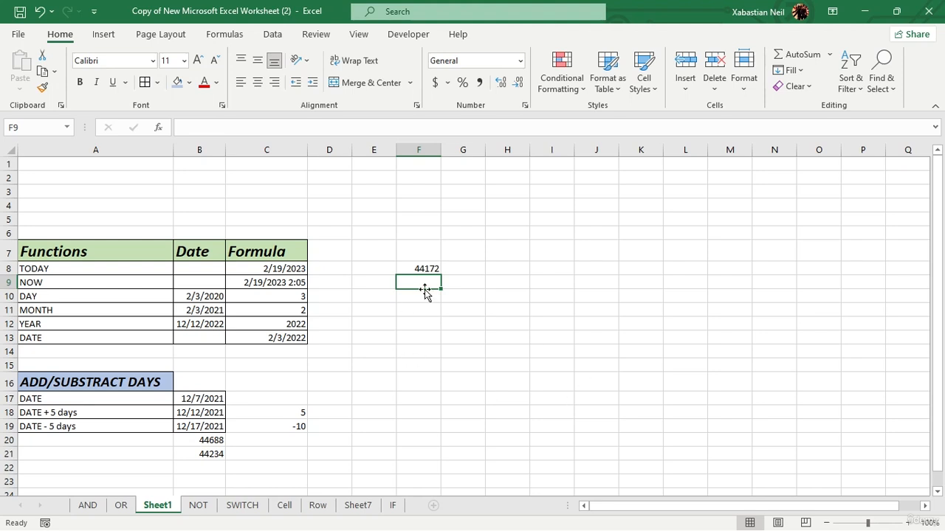
# - Apply the Time number format to cell F8
pyautogui.click(432, 267)
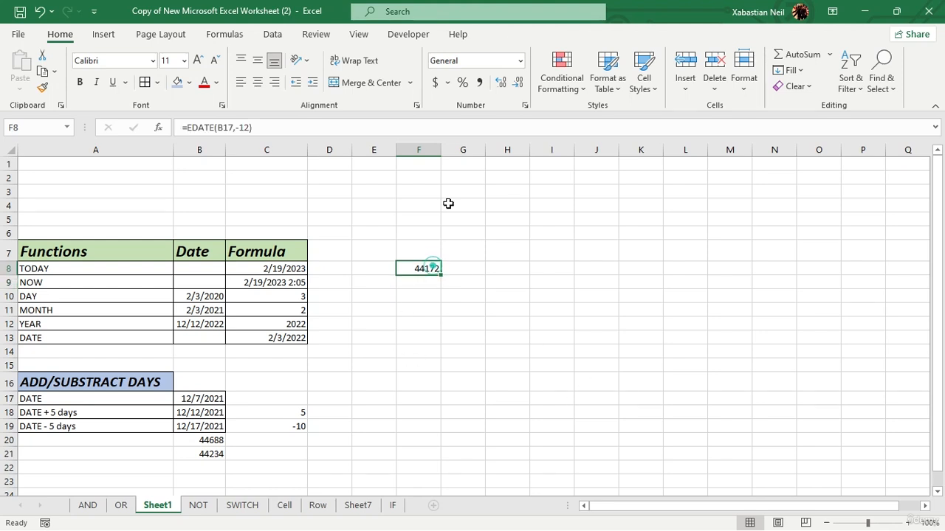
pyautogui.click(520, 60)
pyautogui.click(520, 288)
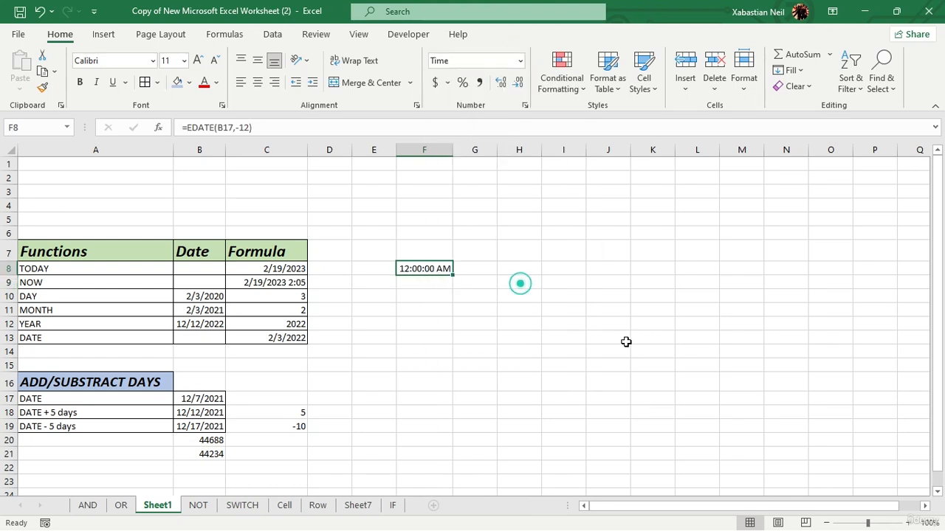
pyautogui.click(532, 310)
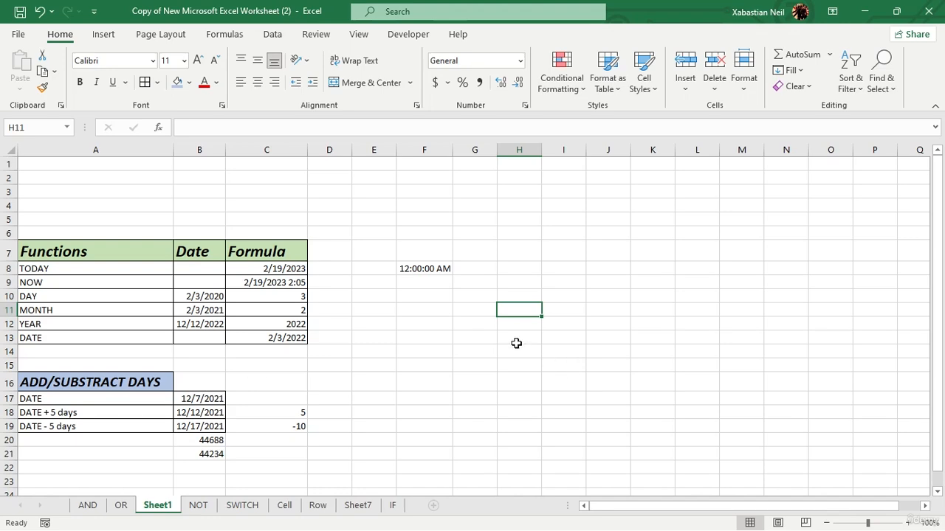
pyautogui.scroll(-3, 198, 396)
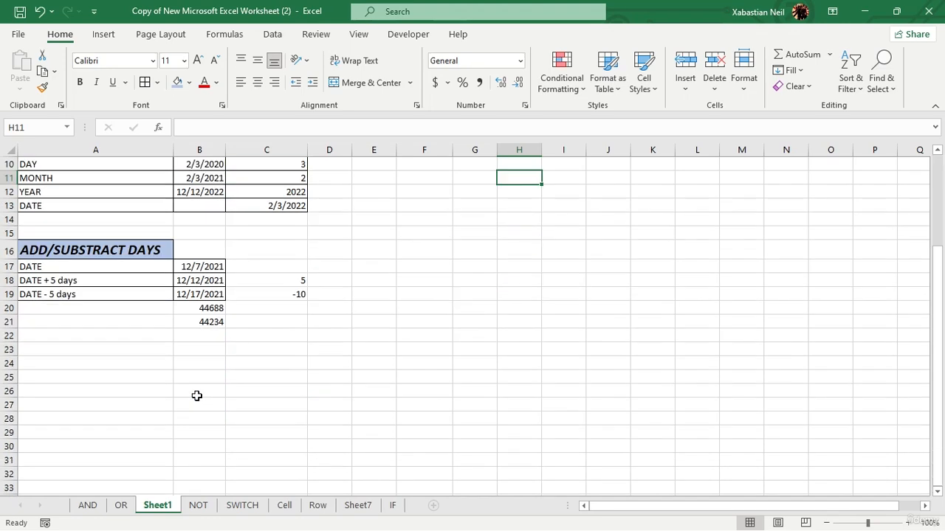
pyautogui.scroll(3, 200, 395)
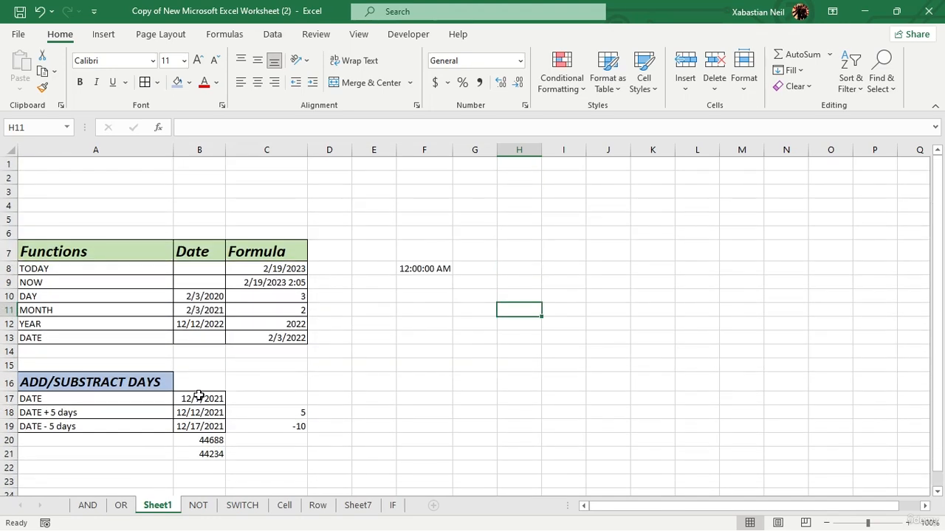